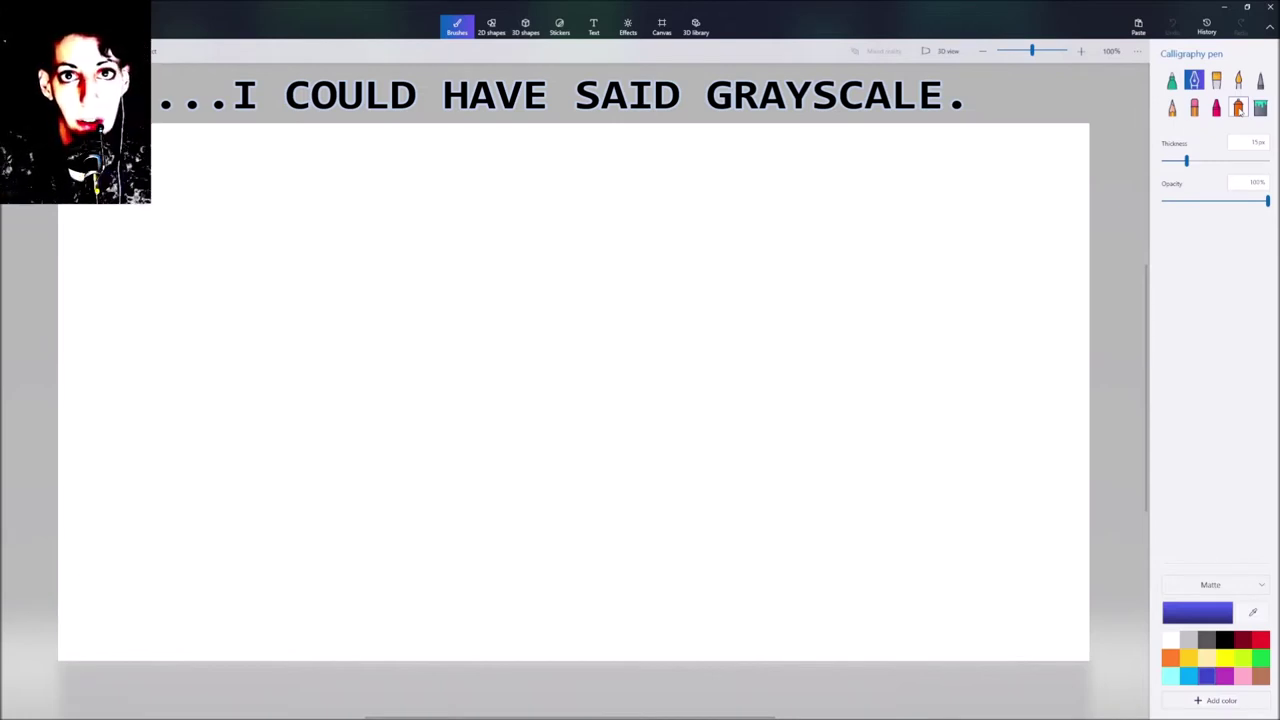
Spray-paint a small oval face at the canvas centre with the Spray can, building black and gray shading for its features
left_click(1238, 108)
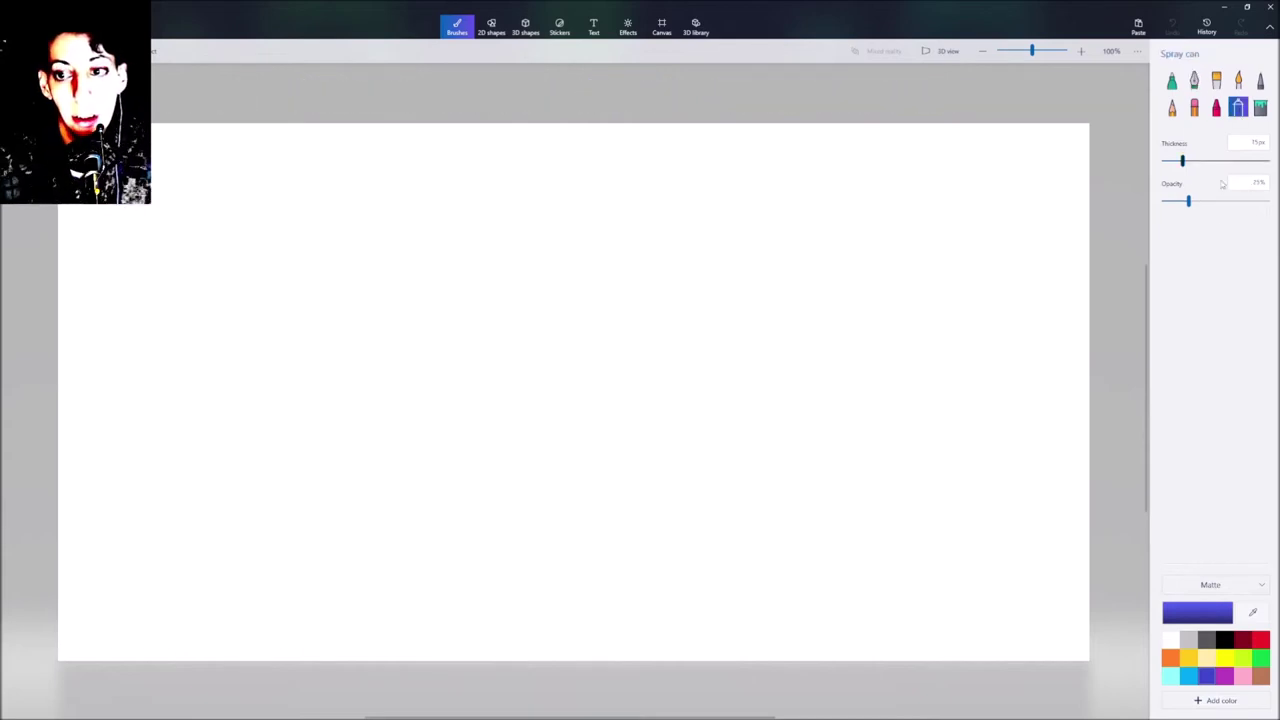
left_click(1225, 641)
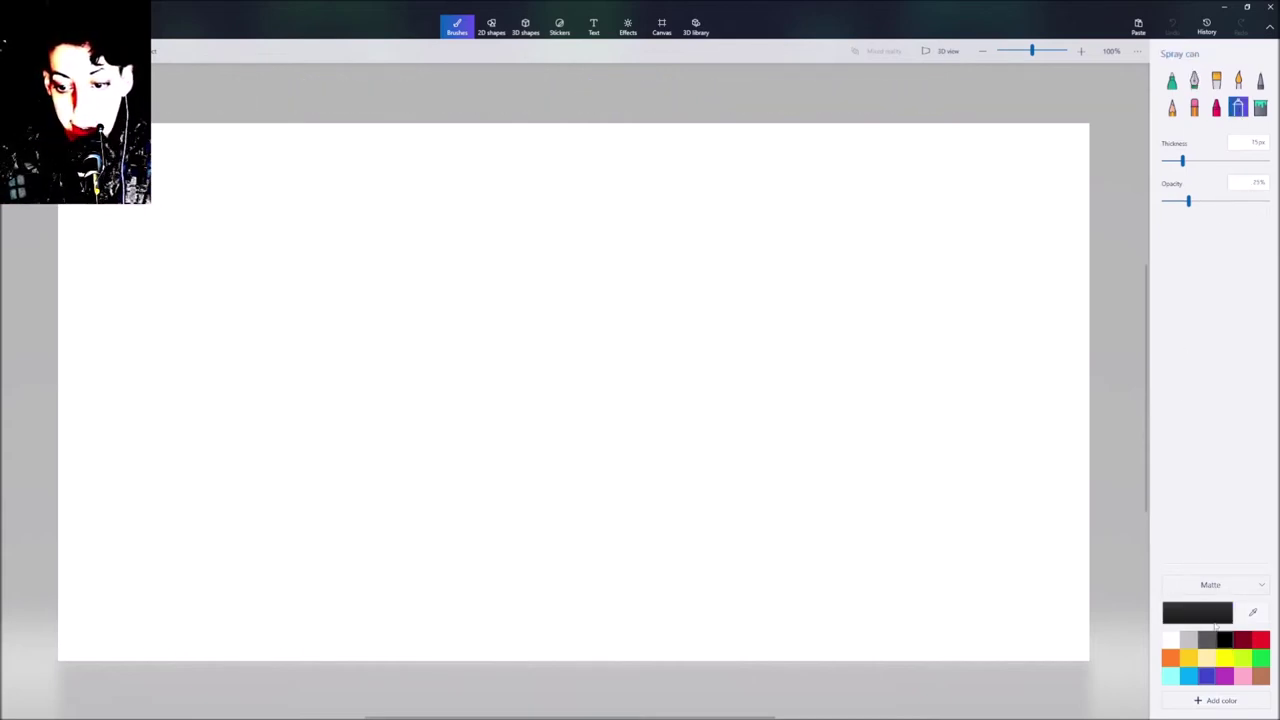
mouse_move(594, 309)
left_mouse_down()
mouse_move(605, 372)
mouse_move(566, 345)
mouse_move(609, 377)
mouse_move(597, 309)
mouse_move(581, 369)
mouse_move(591, 323)
mouse_move(600, 395)
left_mouse_up()
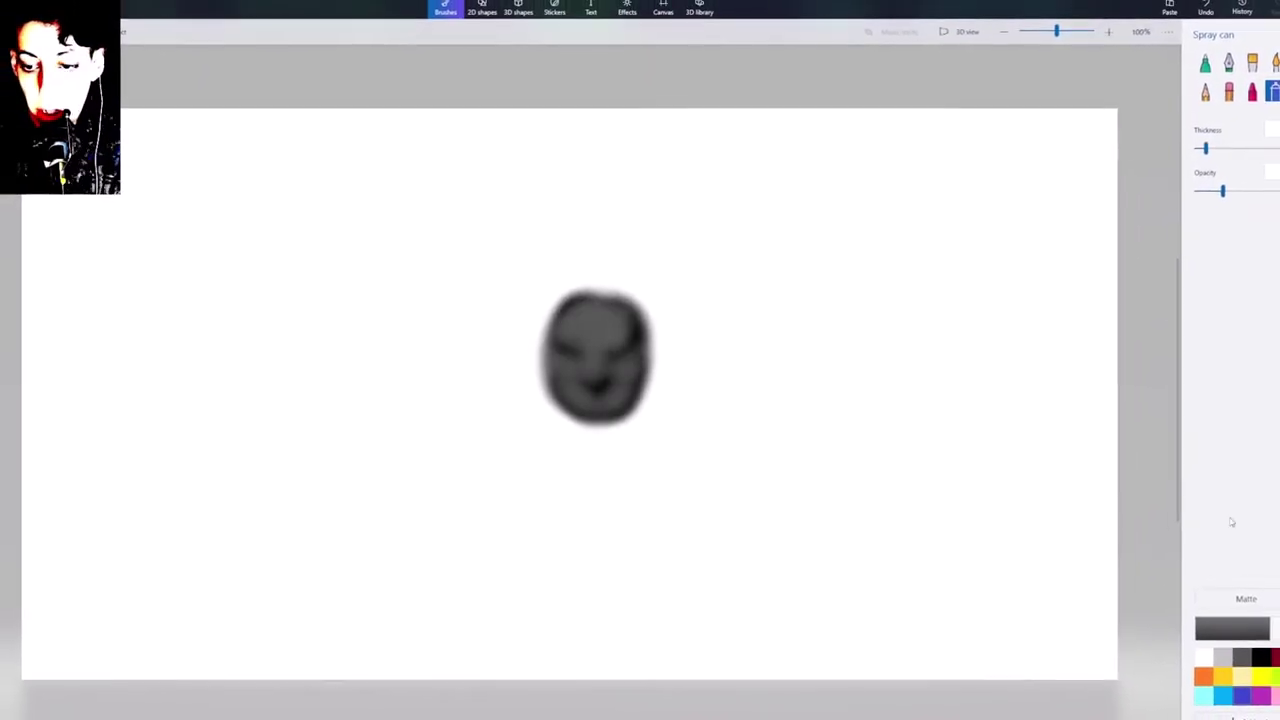
mouse_move(600, 318)
left_mouse_down()
mouse_move(621, 367)
mouse_move(563, 356)
mouse_move(600, 380)
left_mouse_up()
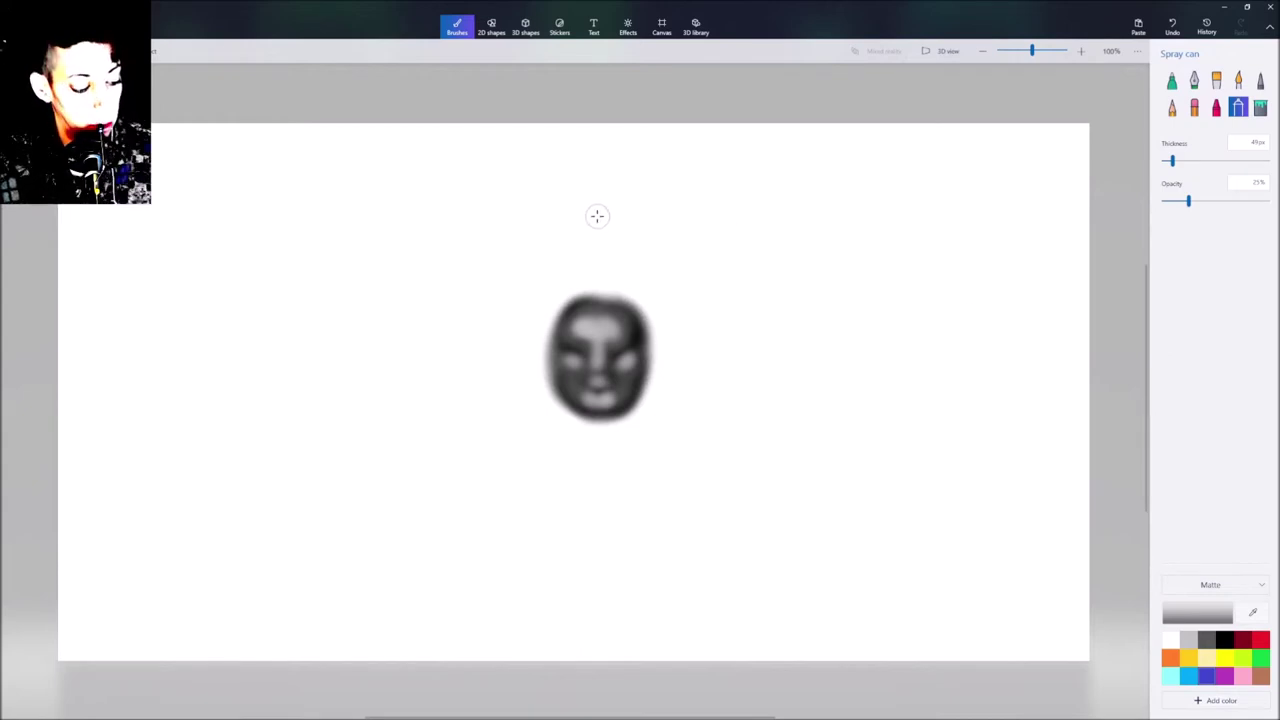
Undo all the spray-painted strokes of the shaded face until the canvas is blank
key("ctrl+z")
key("ctrl+z")
key("ctrl+z")
key("ctrl+z")
key("ctrl+z")
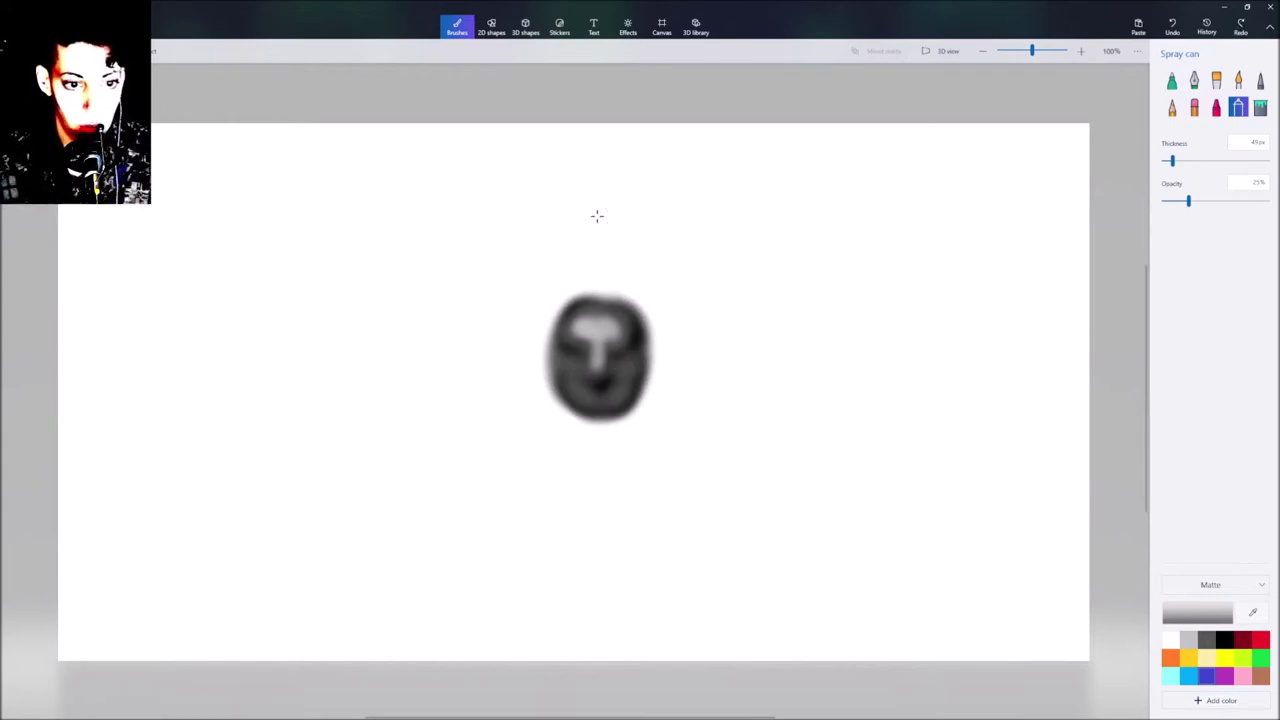
key("ctrl+z")
key("ctrl+z")
key("ctrl+z")
key("ctrl+z")
key("ctrl+z")
key("ctrl+z")
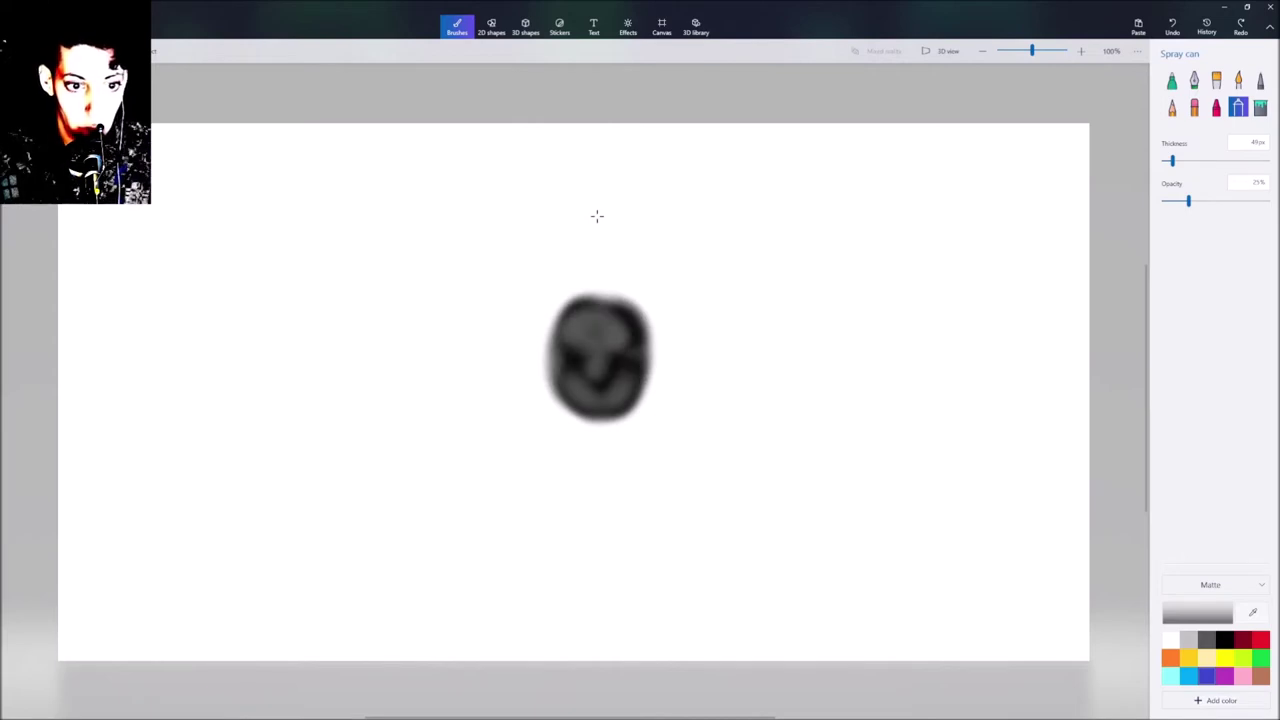
key("ctrl+z")
key("ctrl+z")
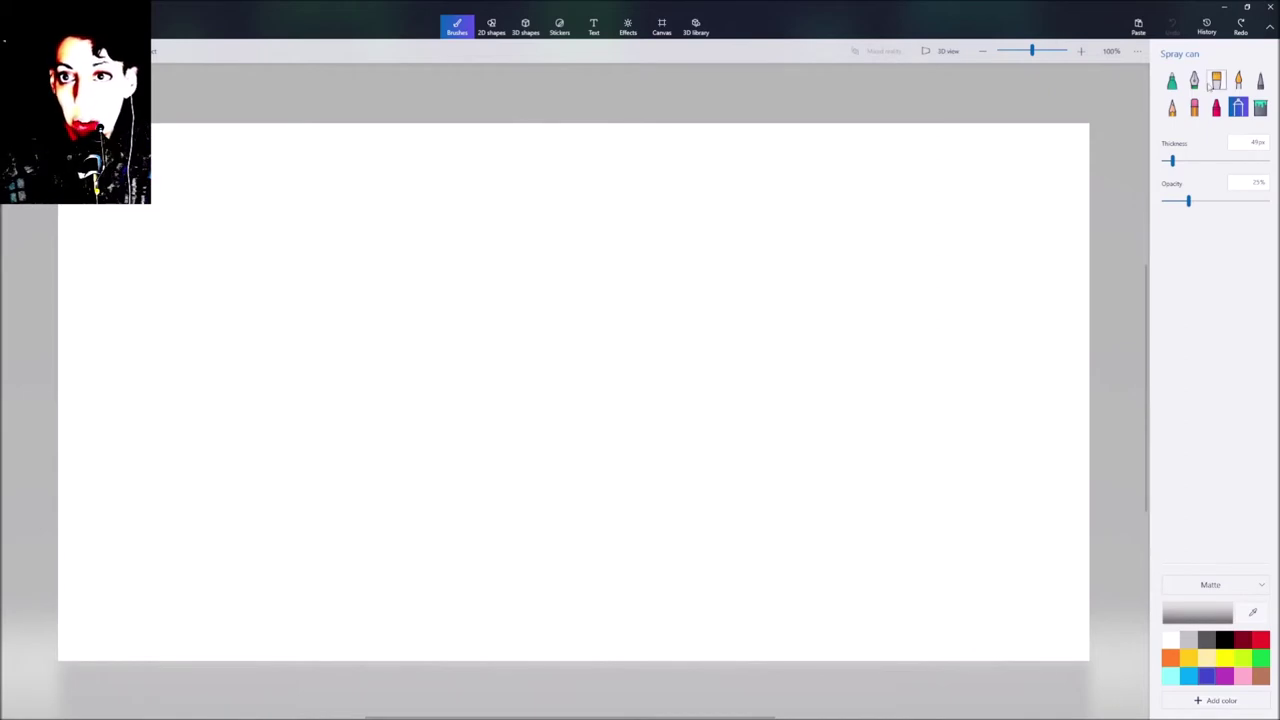
Draw a round head outline and two neck lines in black with the Marker near the upper middle of the canvas
left_click(1172, 82)
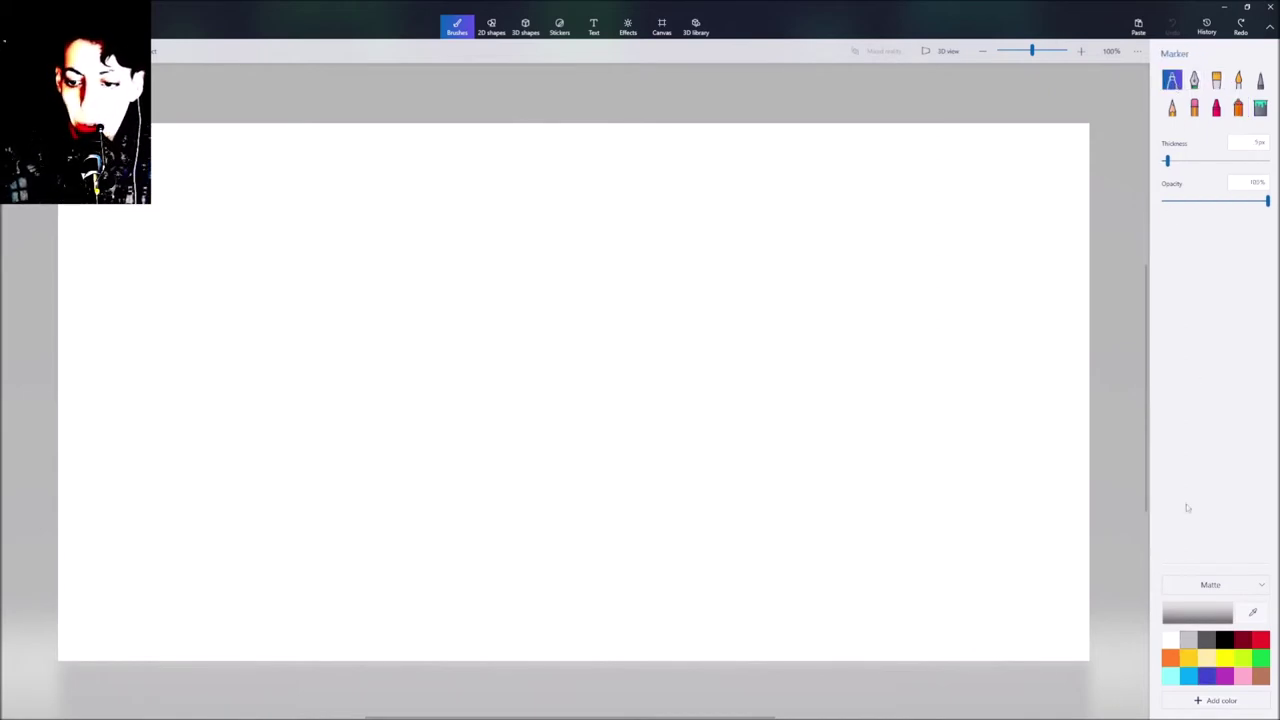
left_click(1224, 640)
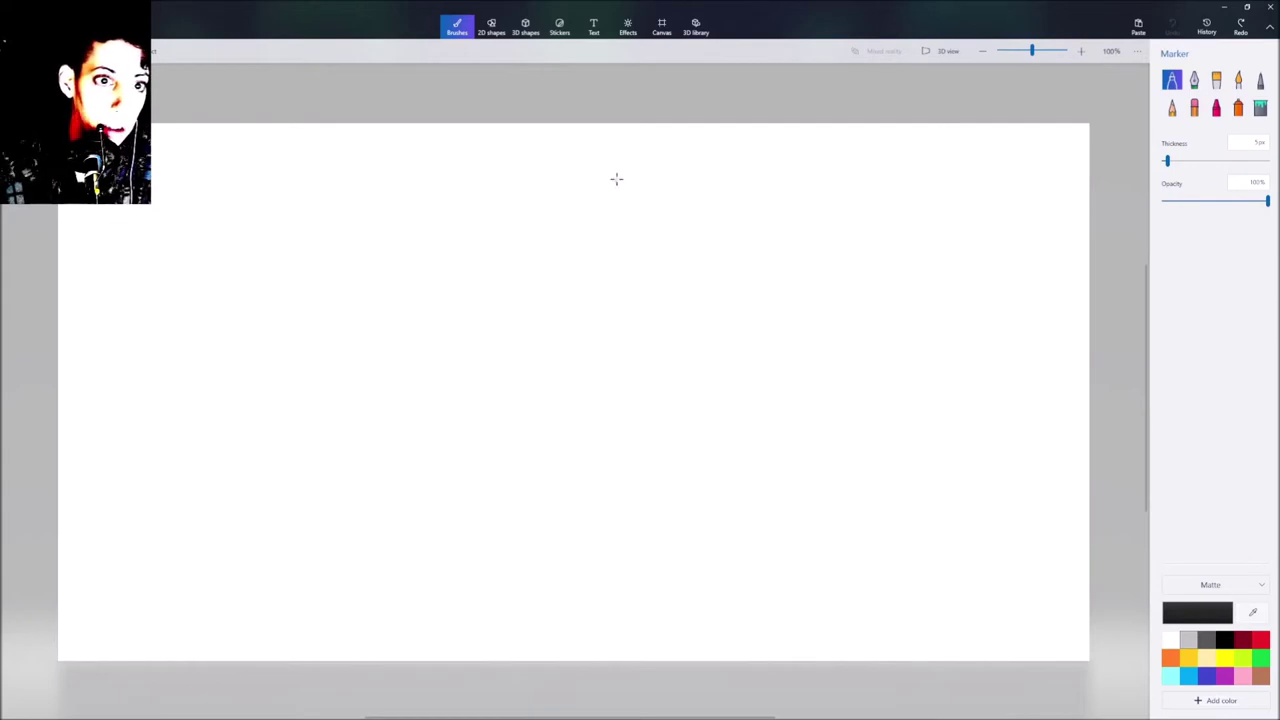
mouse_move(612, 170)
left_mouse_down()
mouse_move(611, 214)
mouse_move(646, 208)
mouse_move(655, 174)
mouse_move(632, 158)
mouse_move(604, 170)
left_mouse_up()
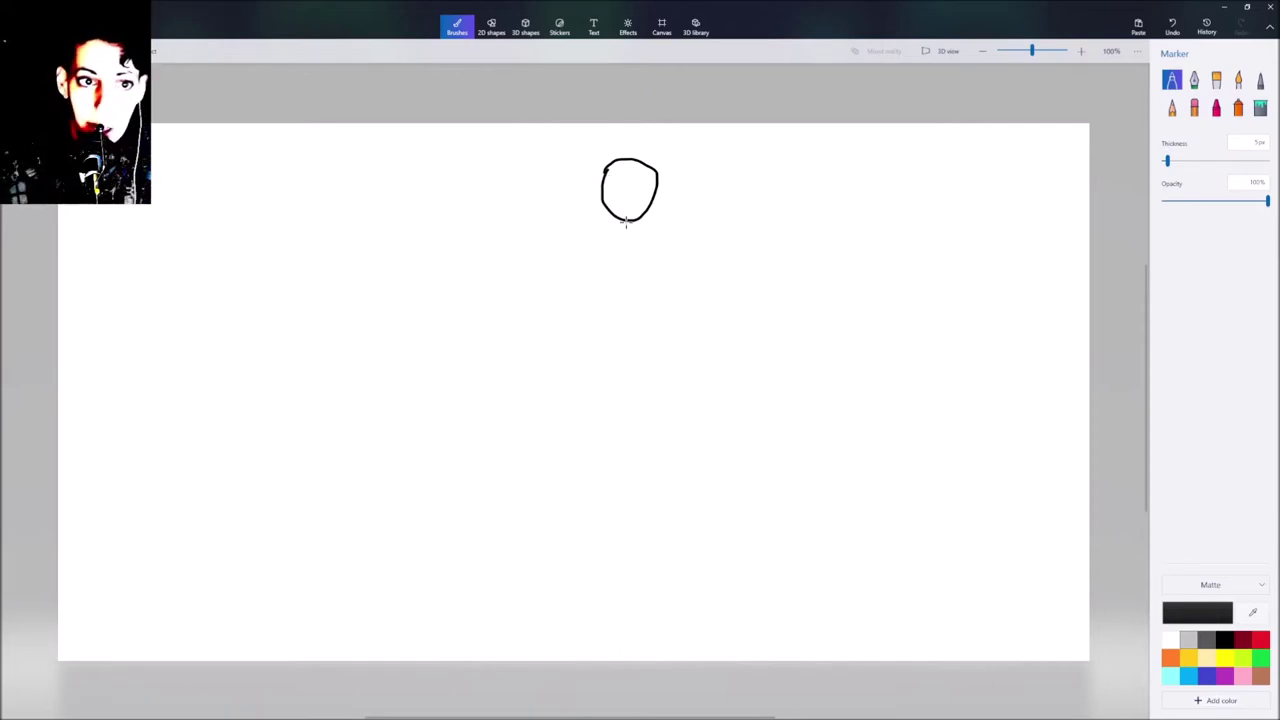
mouse_move(622, 218)
left_mouse_down()
mouse_move(625, 246)
mouse_move(653, 233)
left_mouse_up()
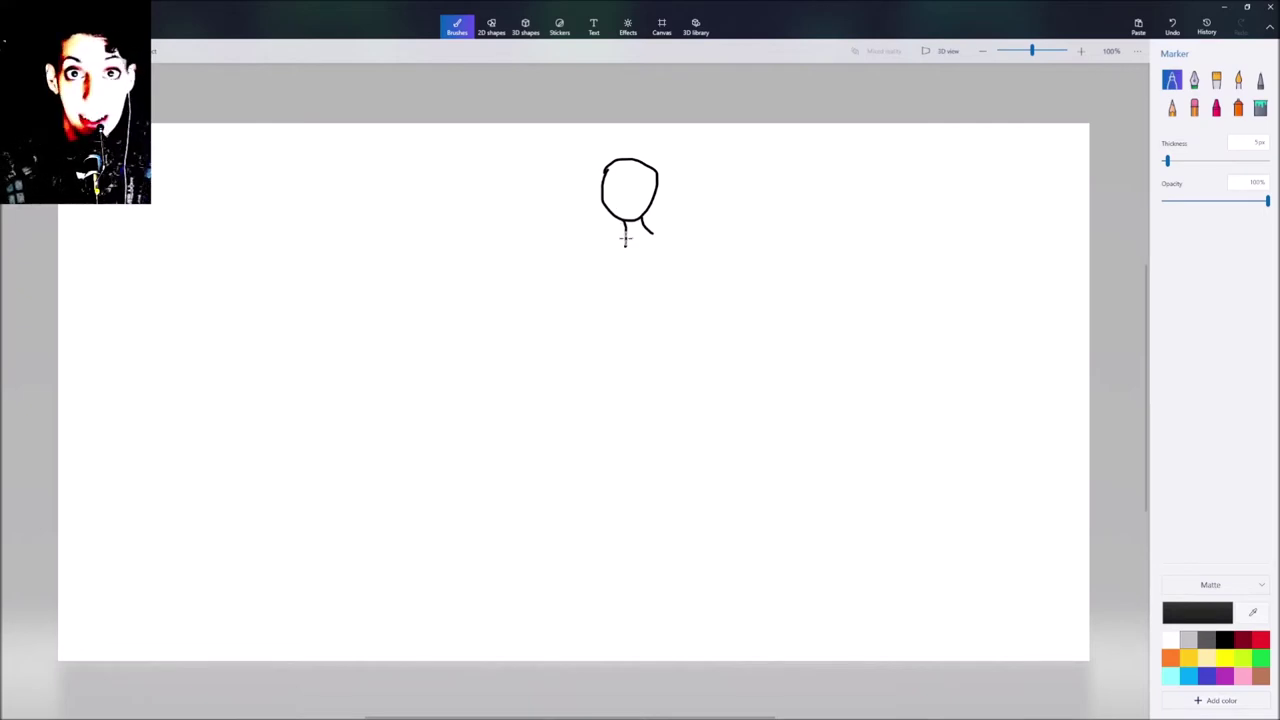
left_click_drag(624, 234, 625, 246)
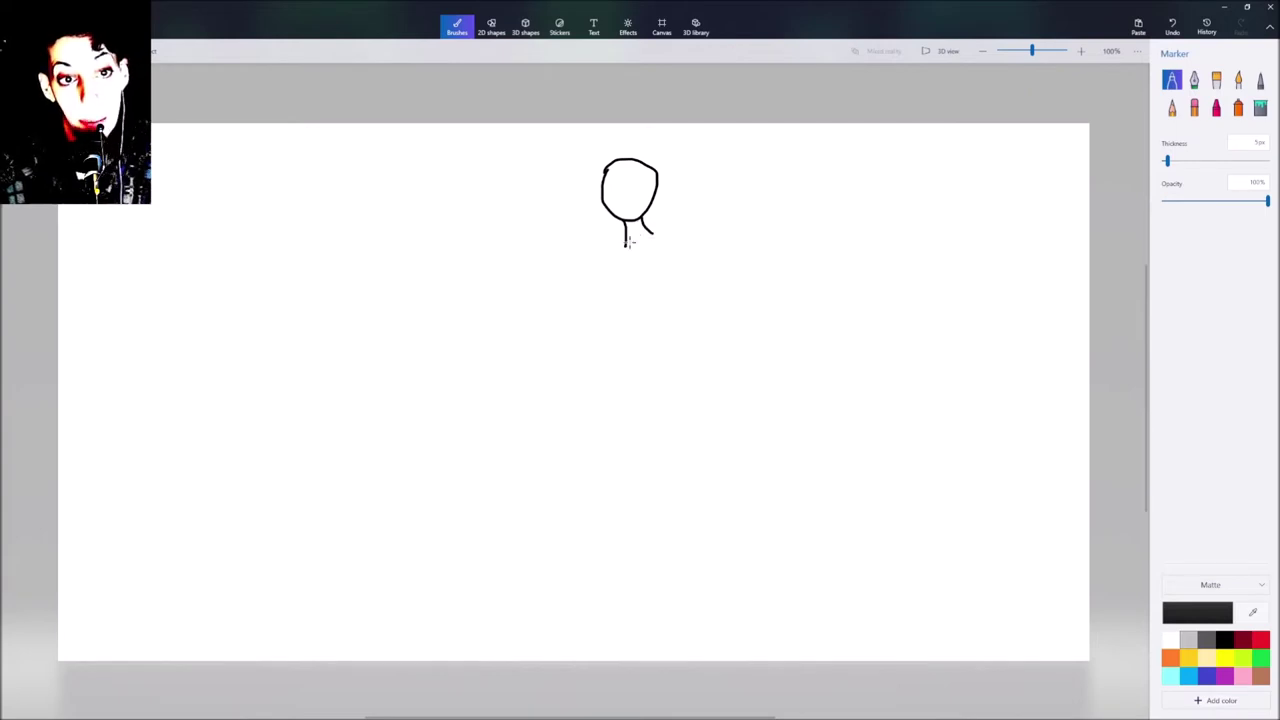
Outline the figure's shoulders, slim torso and upper arms, with one arm hanging down and the other stretched out sideways
mouse_move(628, 247)
left_mouse_down()
mouse_move(605, 254)
mouse_move(580, 336)
left_mouse_up()
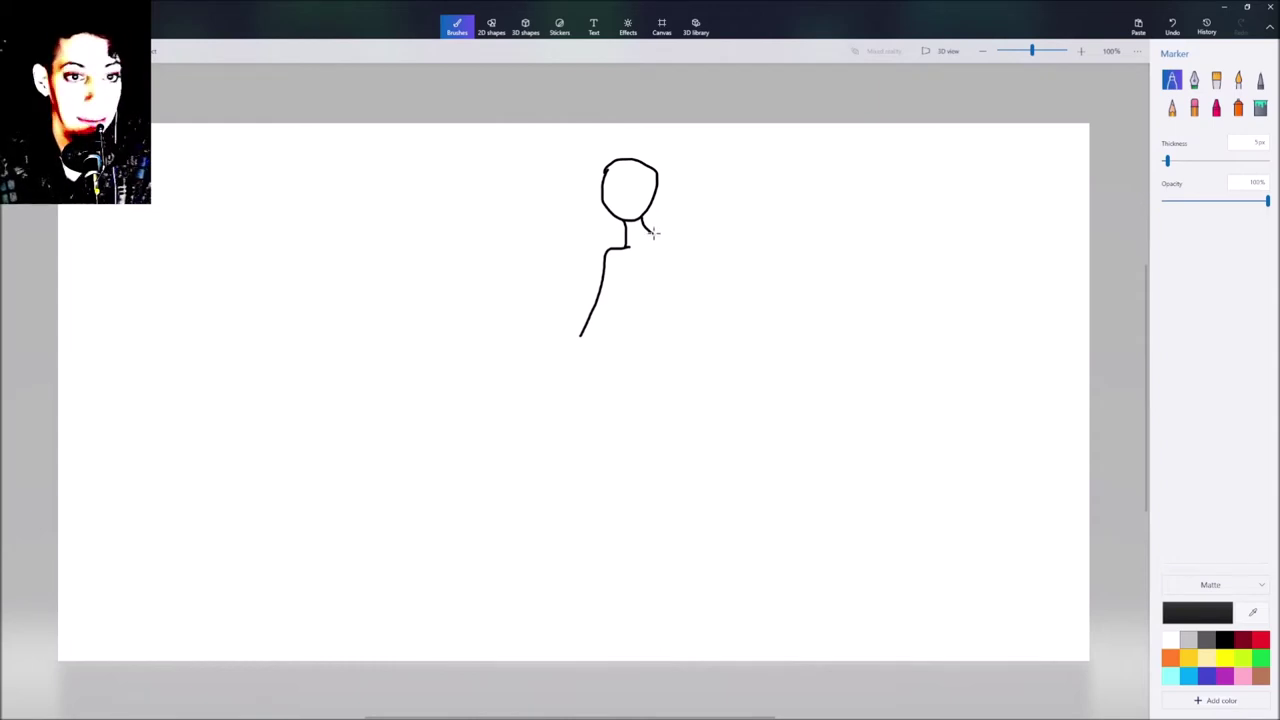
left_click_drag(648, 229, 744, 214)
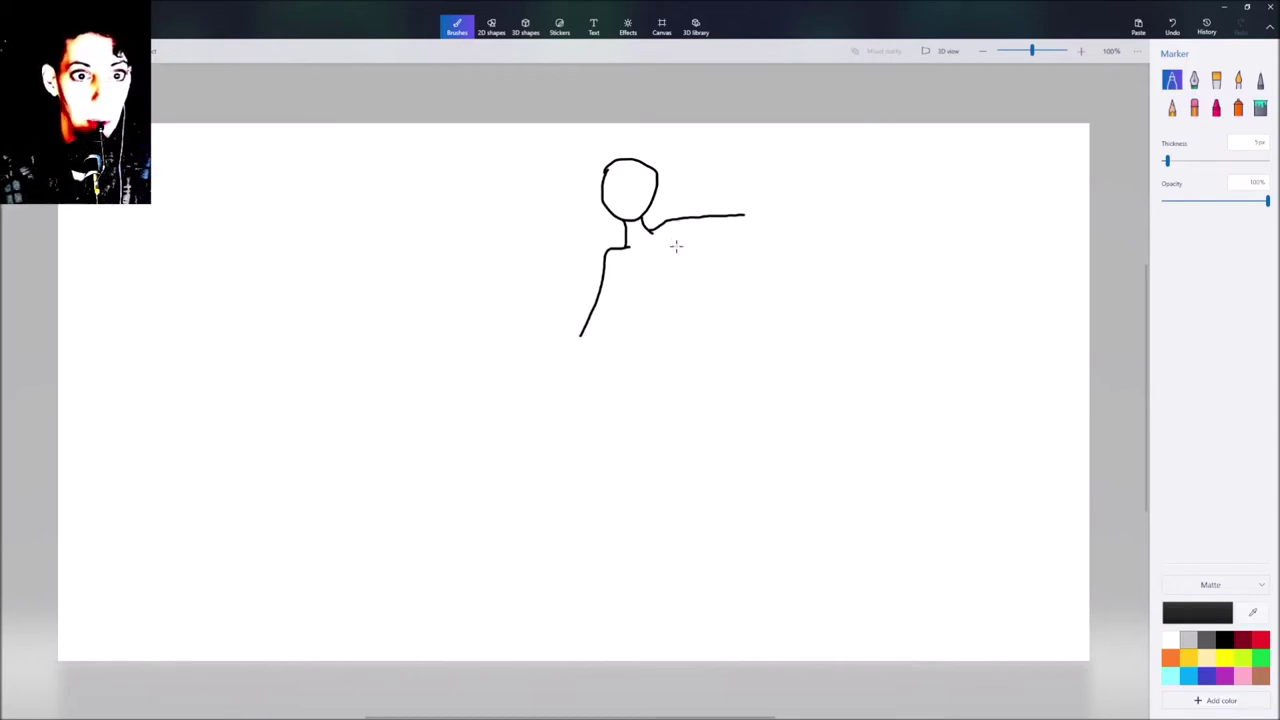
mouse_move(677, 237)
left_mouse_down()
mouse_move(684, 289)
mouse_move(629, 274)
mouse_move(638, 338)
left_mouse_up()
left_click_drag(683, 291, 688, 333)
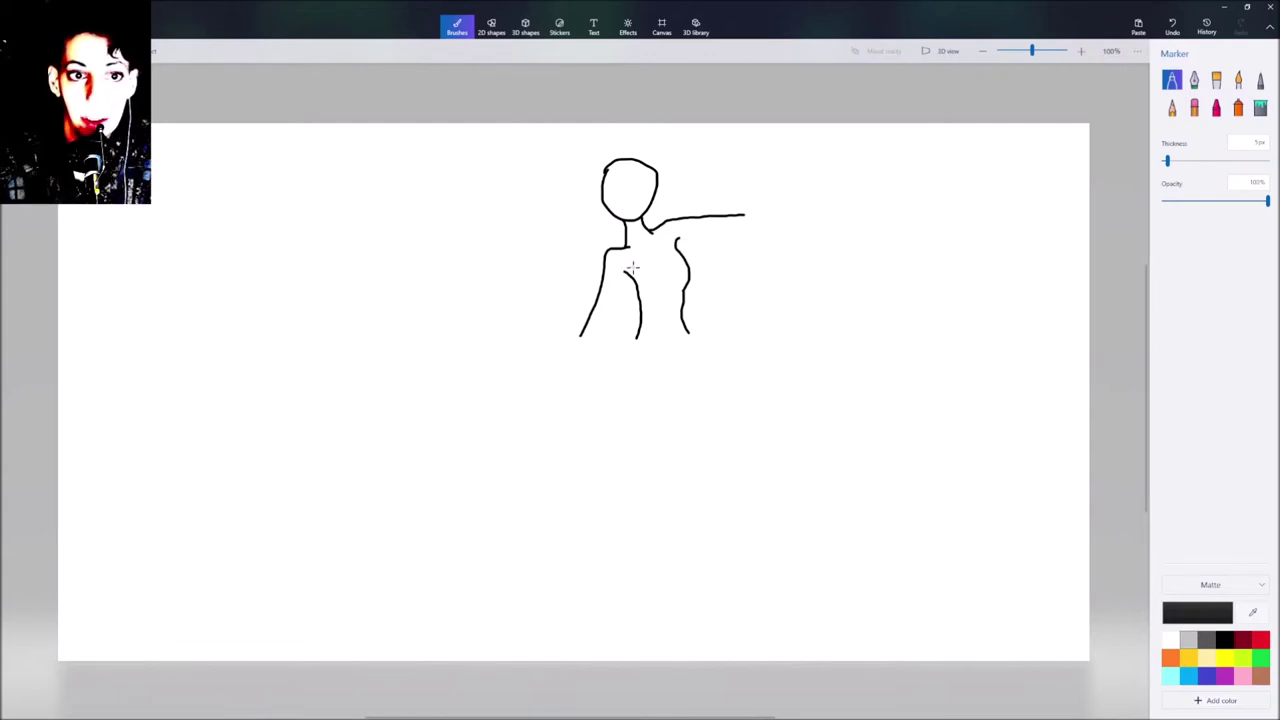
left_click_drag(632, 267, 594, 341)
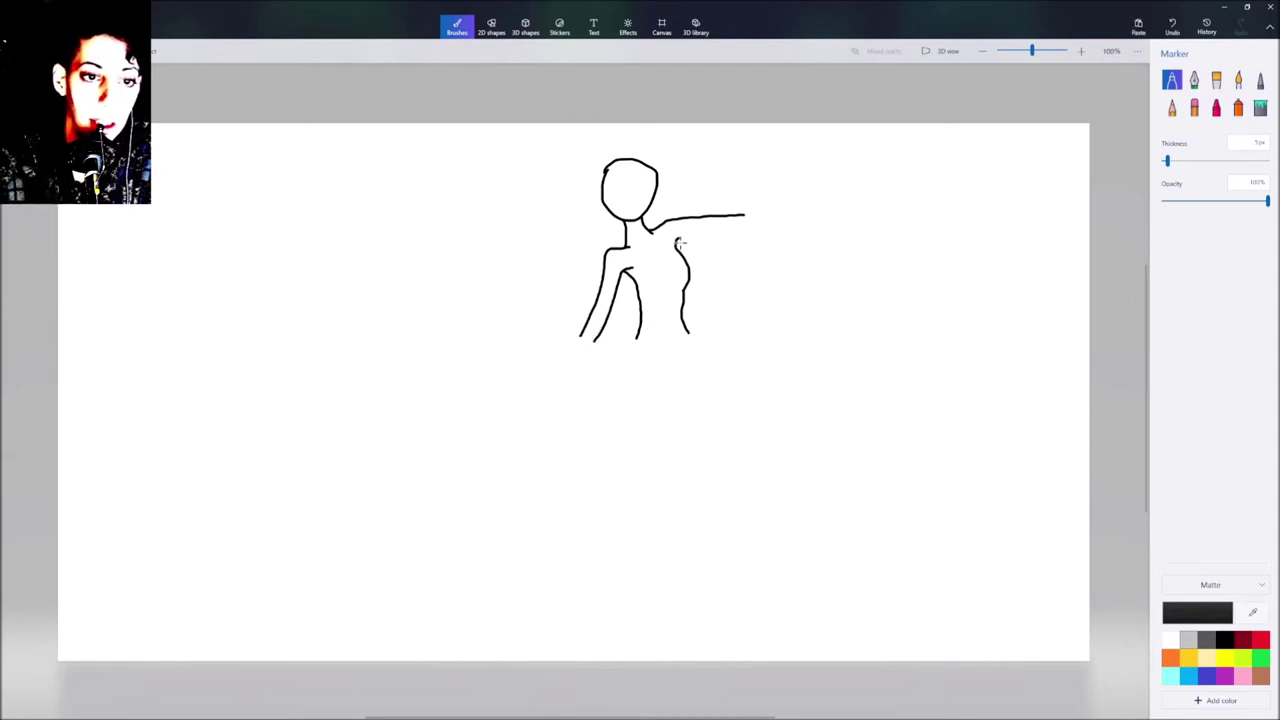
left_click_drag(677, 241, 748, 228)
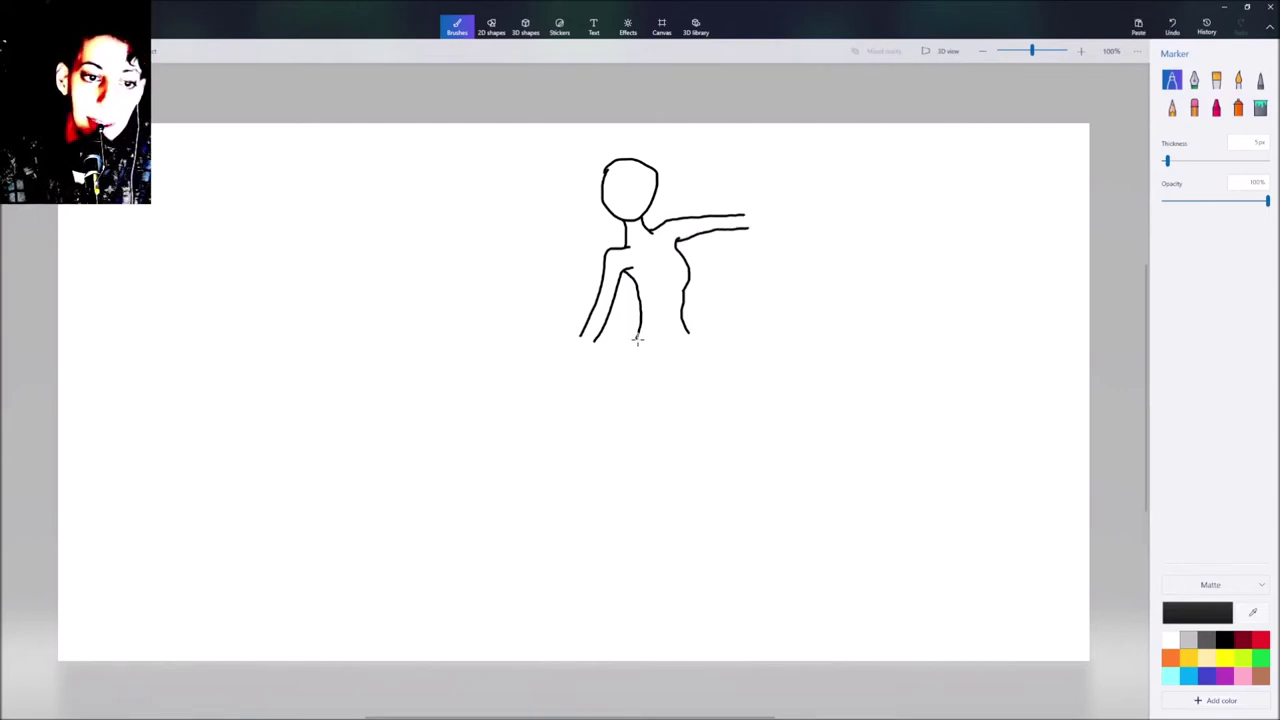
Extend the torso into curved hips and finish the lower edge with long dripping shapes and small highlight marks
left_click_drag(636, 339, 629, 394)
mouse_move(687, 331)
left_mouse_down()
mouse_move(702, 386)
mouse_move(696, 442)
left_mouse_up()
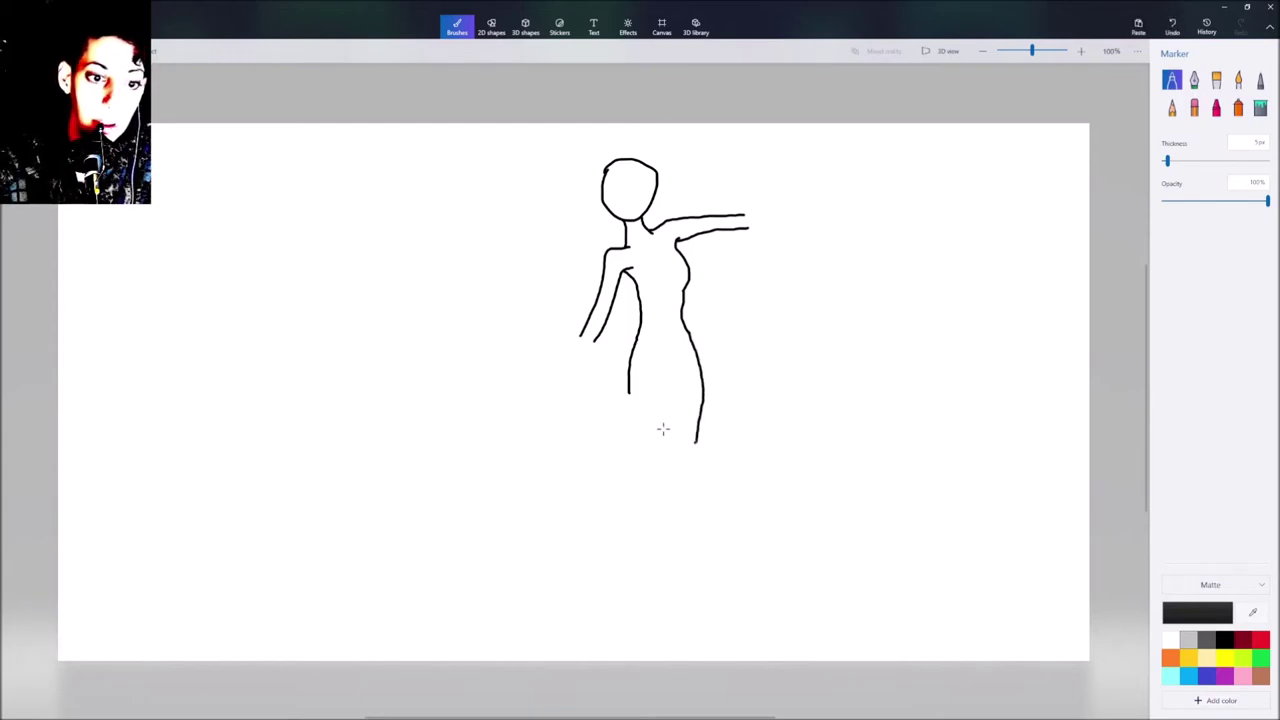
mouse_move(628, 391)
left_mouse_down()
mouse_move(640, 417)
mouse_move(650, 383)
mouse_move(651, 465)
mouse_move(672, 366)
mouse_move(695, 440)
left_mouse_up()
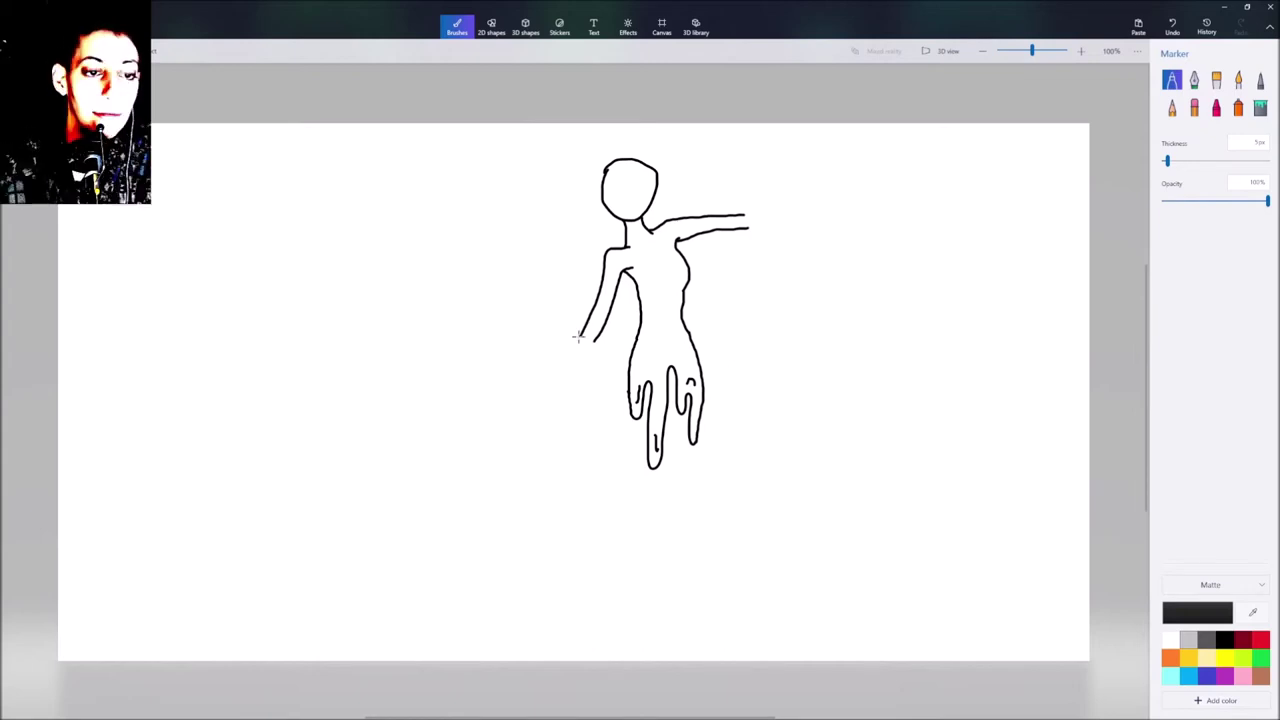
Complete both arms with forearms and hands, including clawed fingers on the outstretched one, and draw a long drip-shaped outline on the chest
mouse_move(579, 336)
left_mouse_down()
mouse_move(579, 416)
mouse_move(594, 338)
left_mouse_up()
left_click_drag(590, 352, 580, 396)
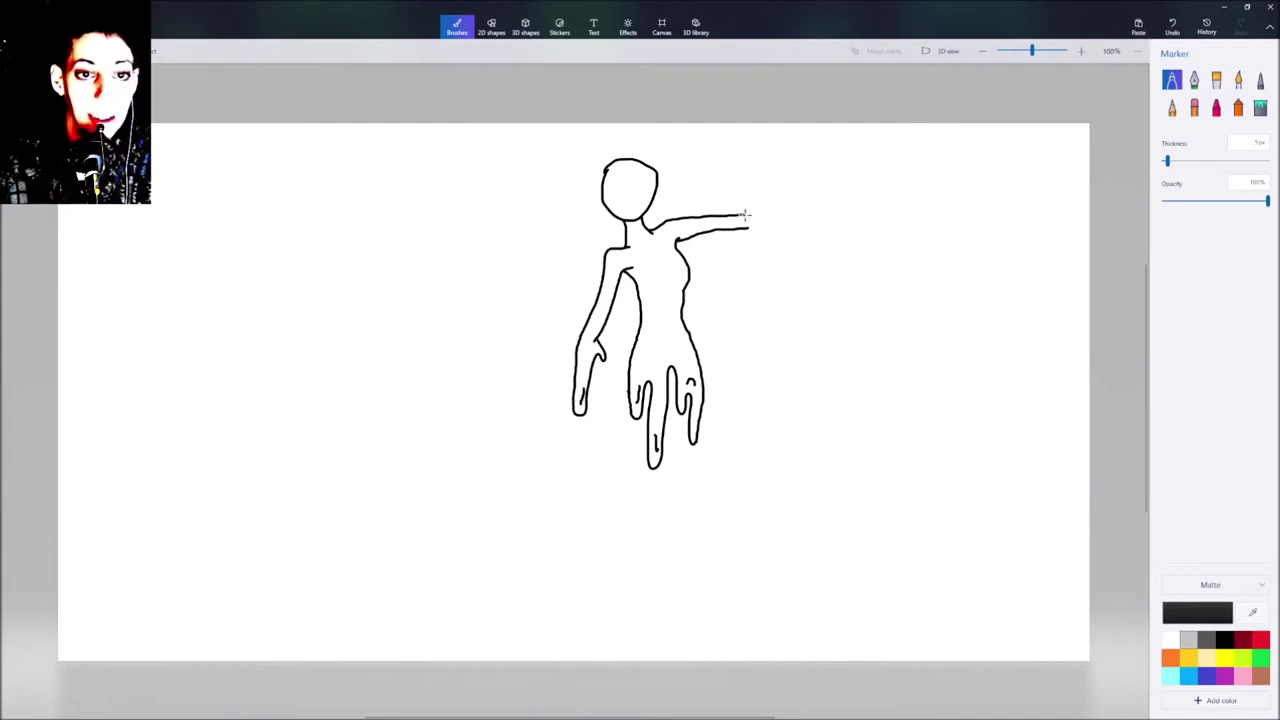
left_click_drag(745, 214, 827, 213)
left_click_drag(749, 228, 828, 223)
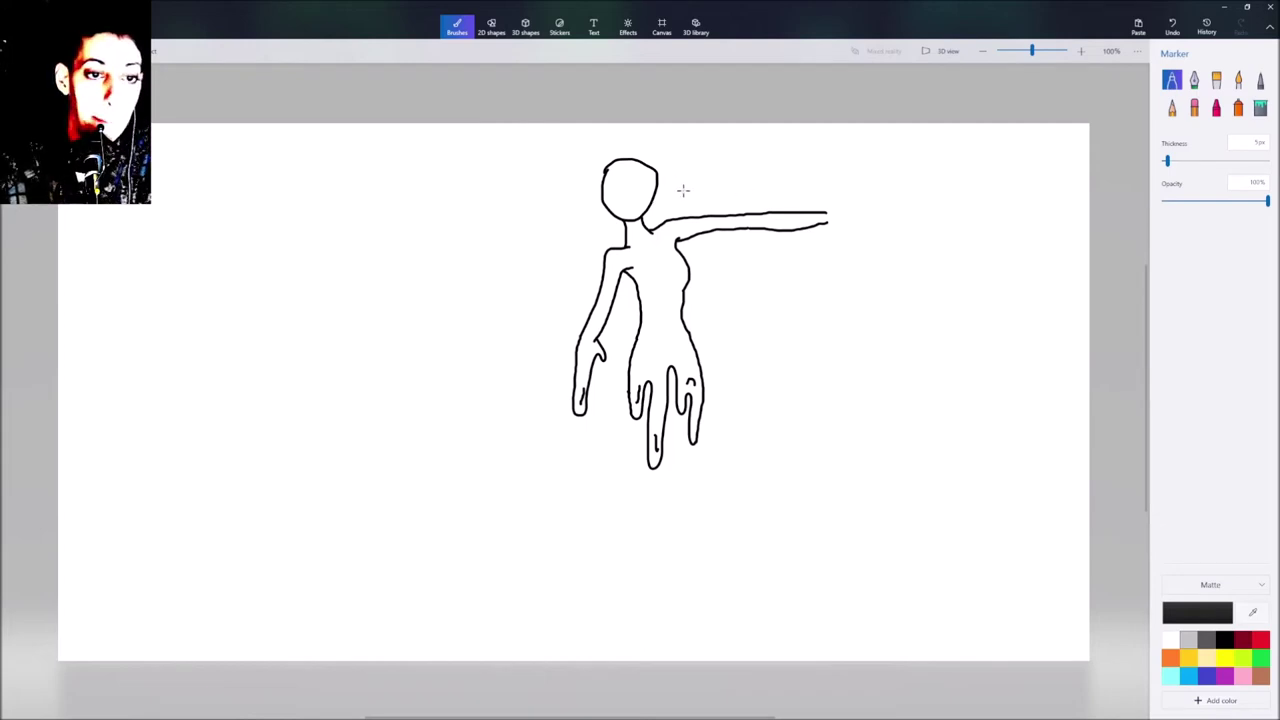
mouse_move(828, 207)
left_mouse_down()
mouse_move(864, 220)
mouse_move(827, 225)
mouse_move(847, 240)
mouse_move(864, 222)
mouse_move(856, 242)
mouse_move(832, 228)
mouse_move(830, 239)
mouse_move(828, 226)
mouse_move(824, 237)
mouse_move(848, 206)
left_mouse_up()
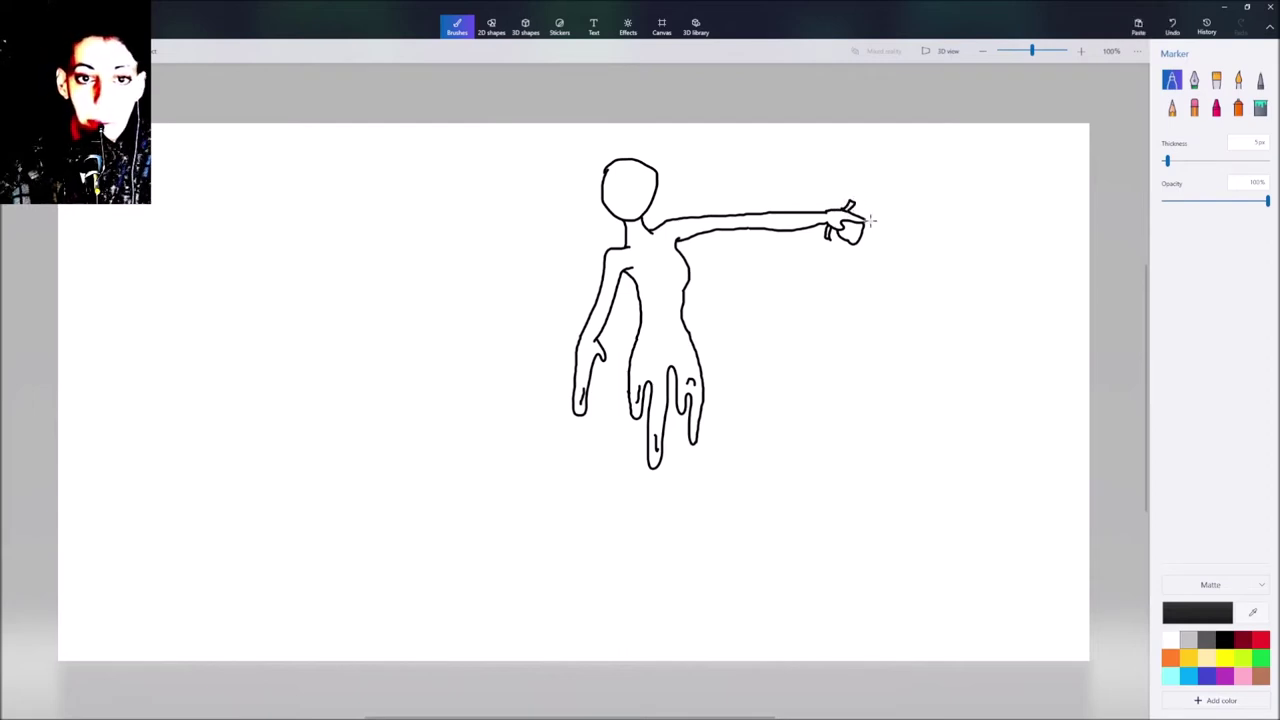
left_click_drag(849, 224, 854, 231)
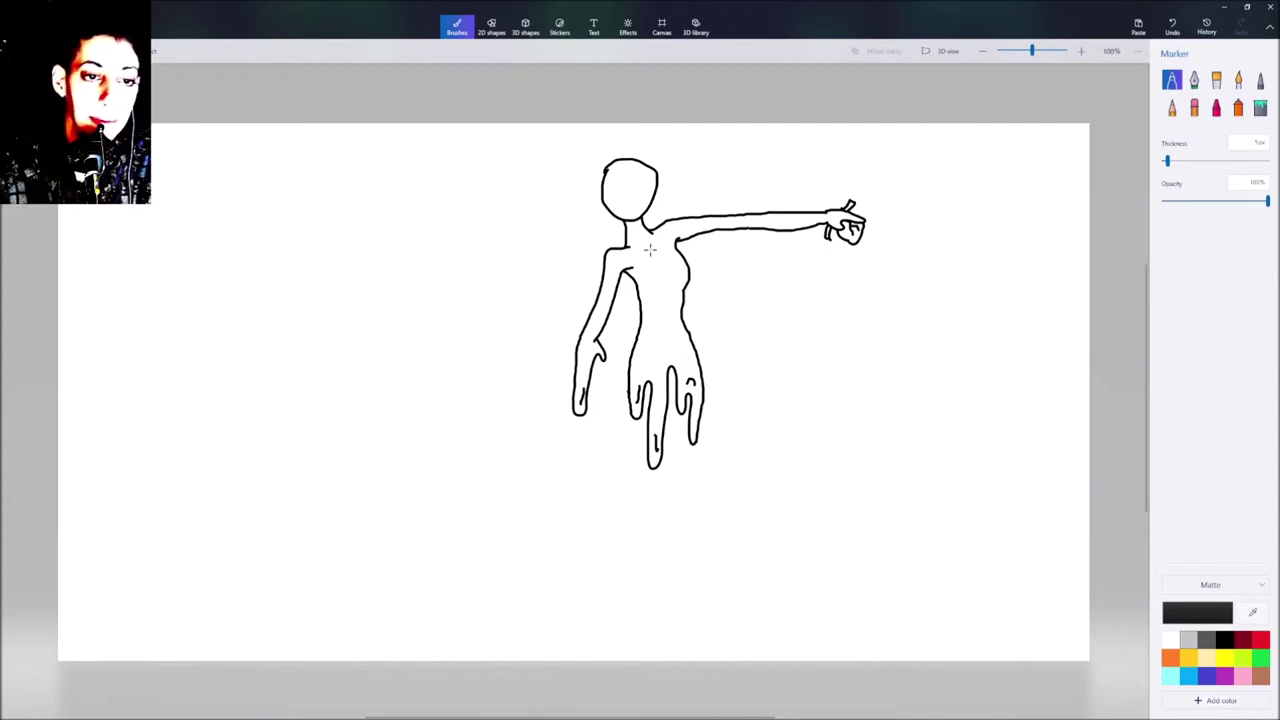
mouse_move(656, 255)
left_mouse_down()
mouse_move(665, 321)
mouse_move(657, 250)
left_mouse_up()
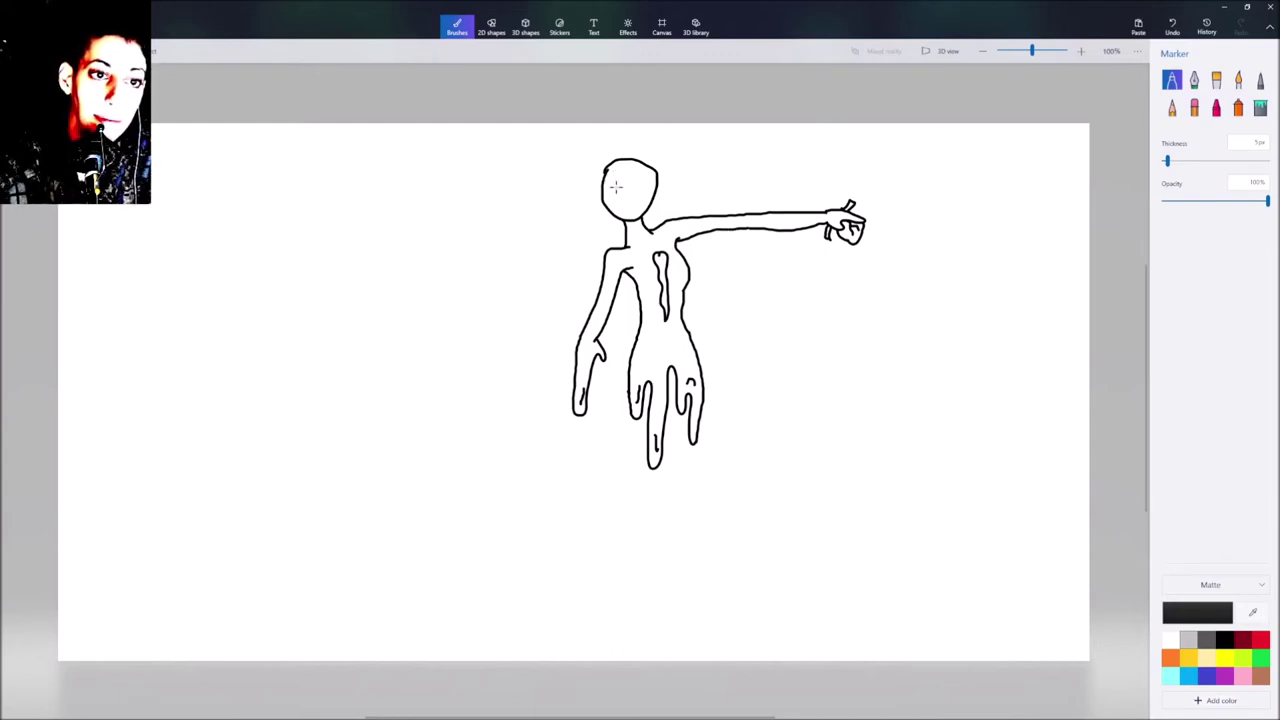
Draw the face inside the head with a wide curved smile, two round eyes with pupils, and a nose line
mouse_move(612, 192)
left_mouse_down()
mouse_move(628, 207)
mouse_move(646, 190)
left_mouse_up()
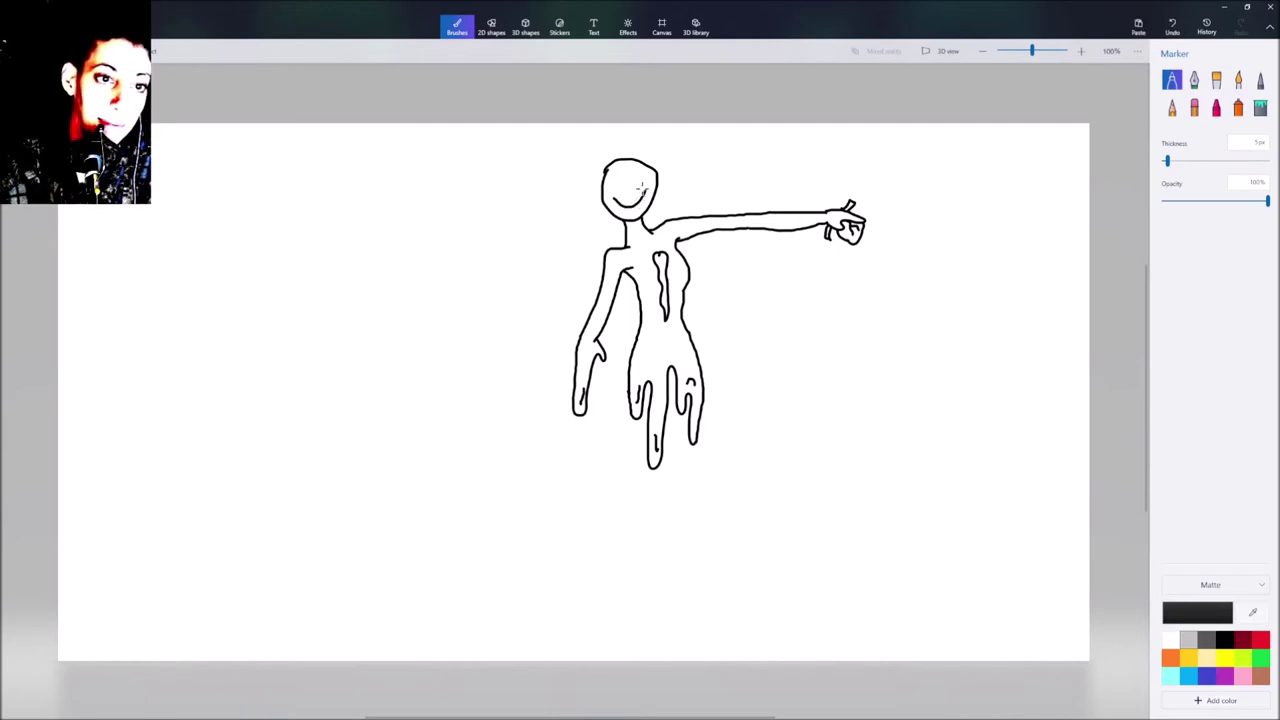
left_click_drag(622, 183, 623, 181)
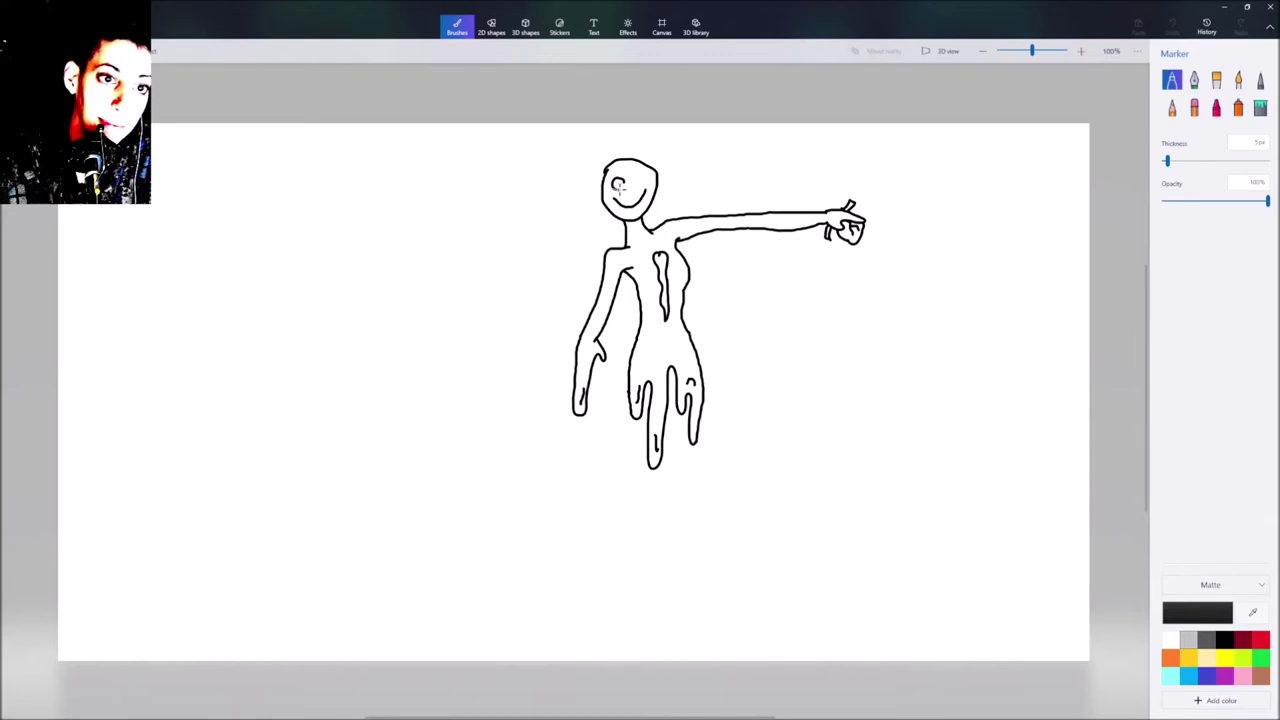
mouse_move(623, 183)
left_mouse_down()
mouse_move(650, 174)
mouse_move(638, 179)
left_mouse_up()
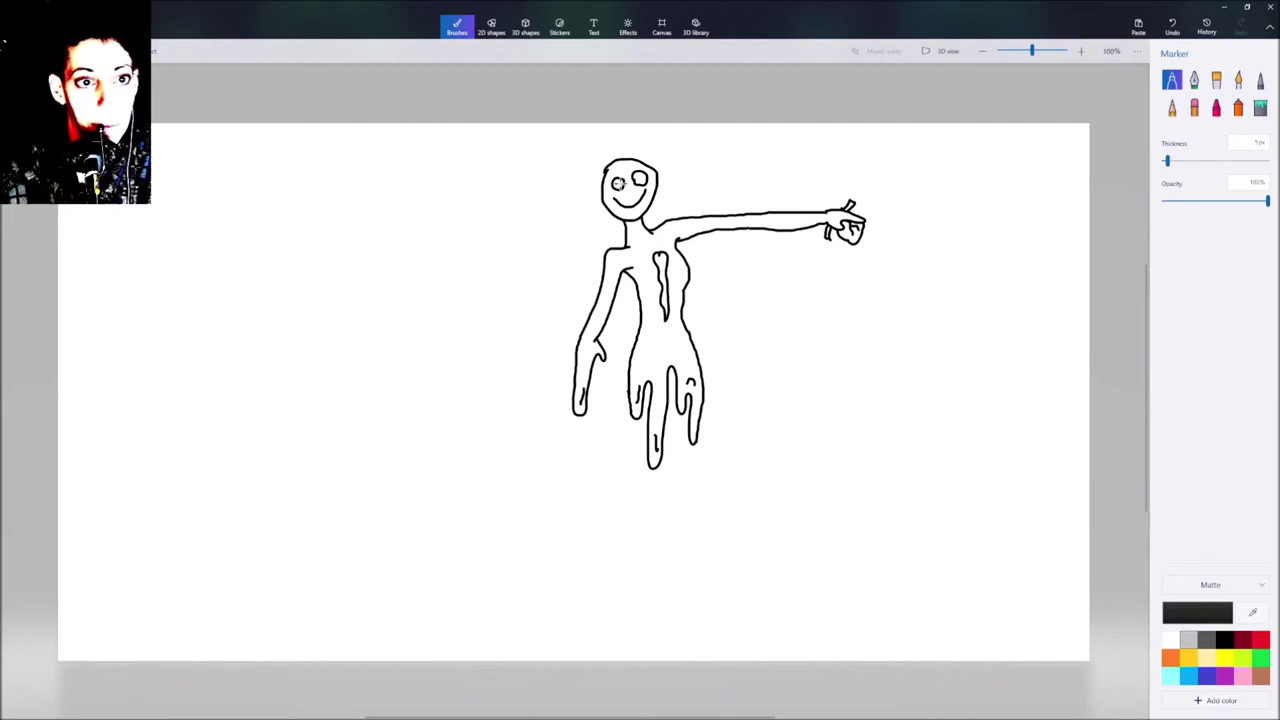
left_click_drag(618, 183, 639, 179)
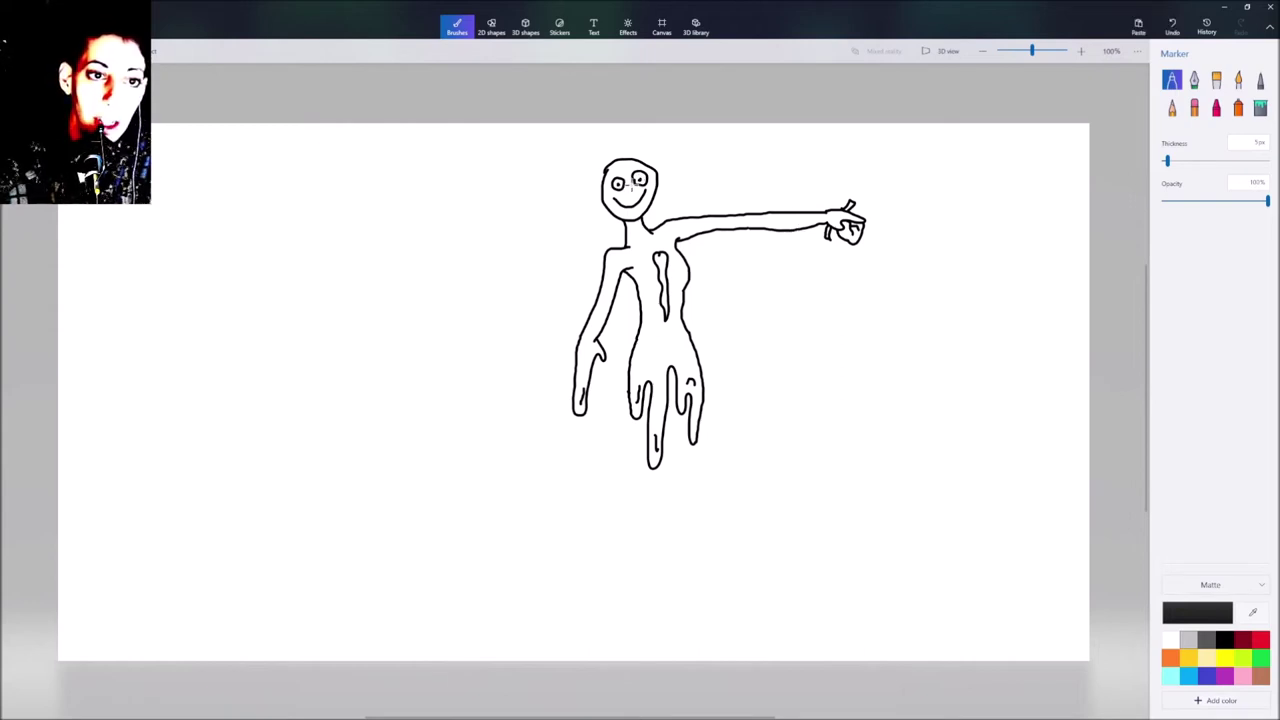
left_click_drag(628, 198, 628, 198)
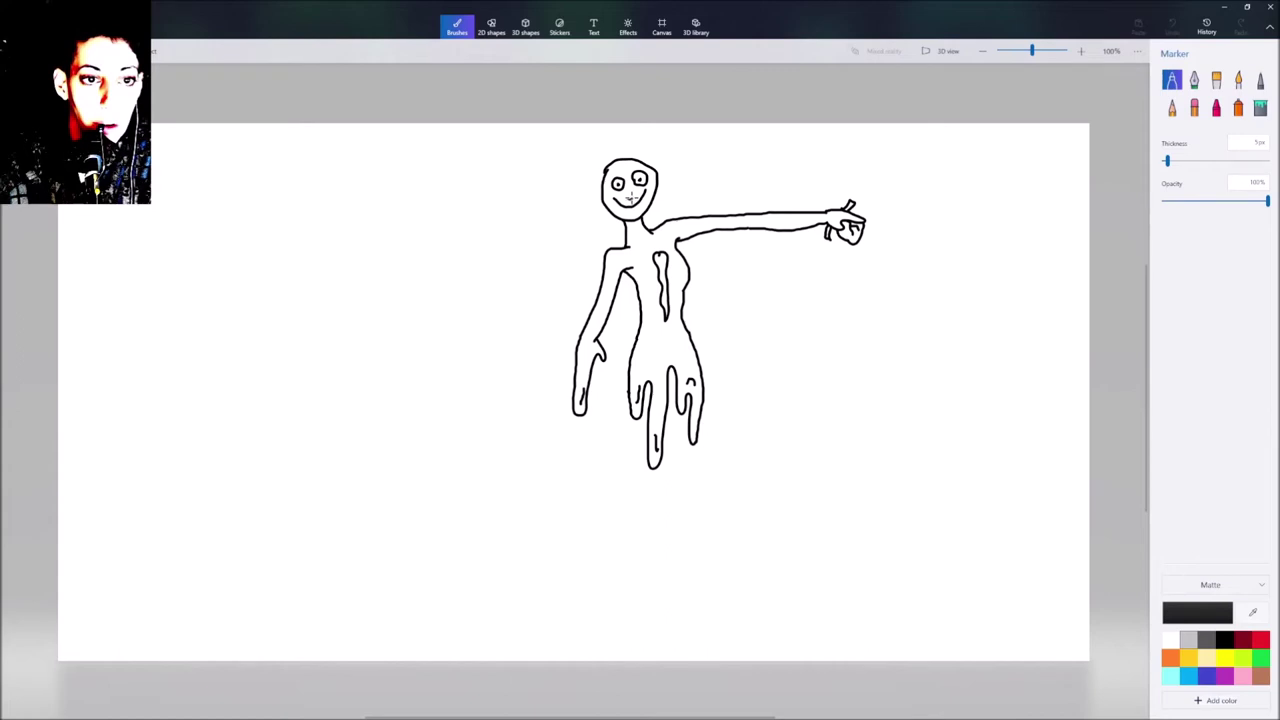
left_click_drag(630, 176, 631, 175)
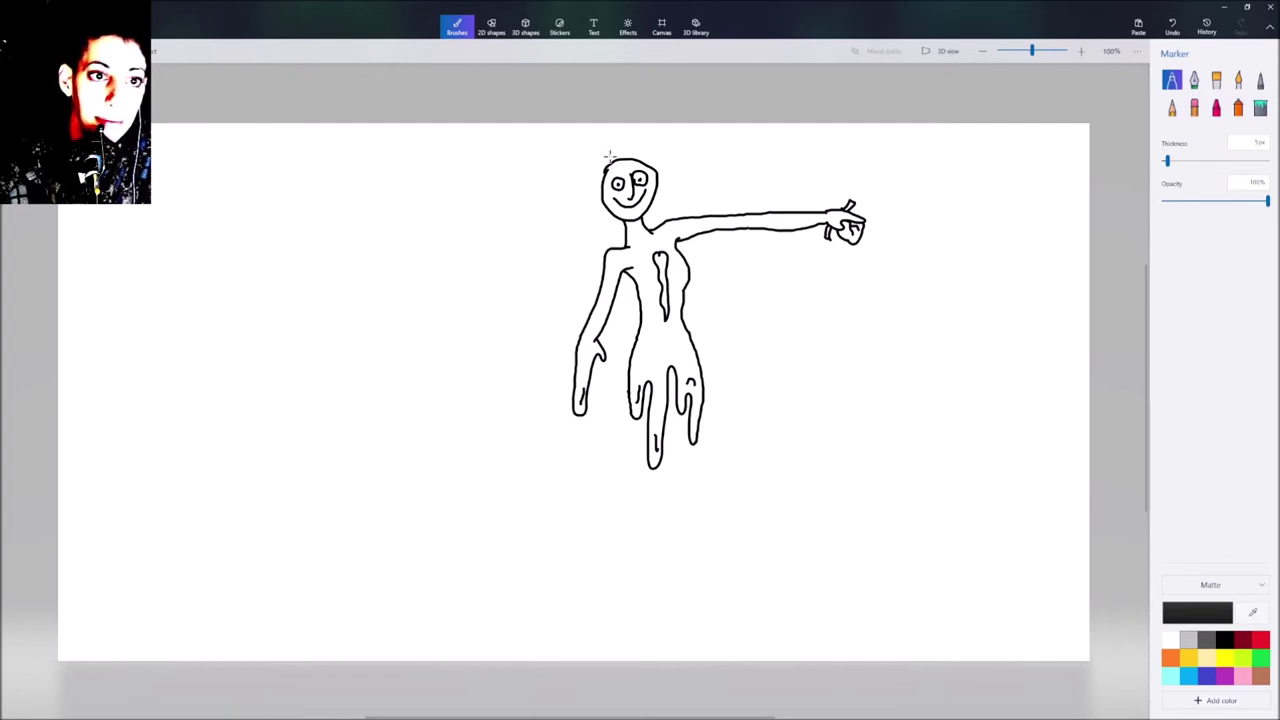
Draw two crossed sticks with round ends on top of the head and thicken the strokes where they cross
mouse_move(593, 154)
left_mouse_down()
mouse_move(659, 157)
mouse_move(604, 158)
mouse_move(652, 144)
mouse_move(656, 160)
left_mouse_up()
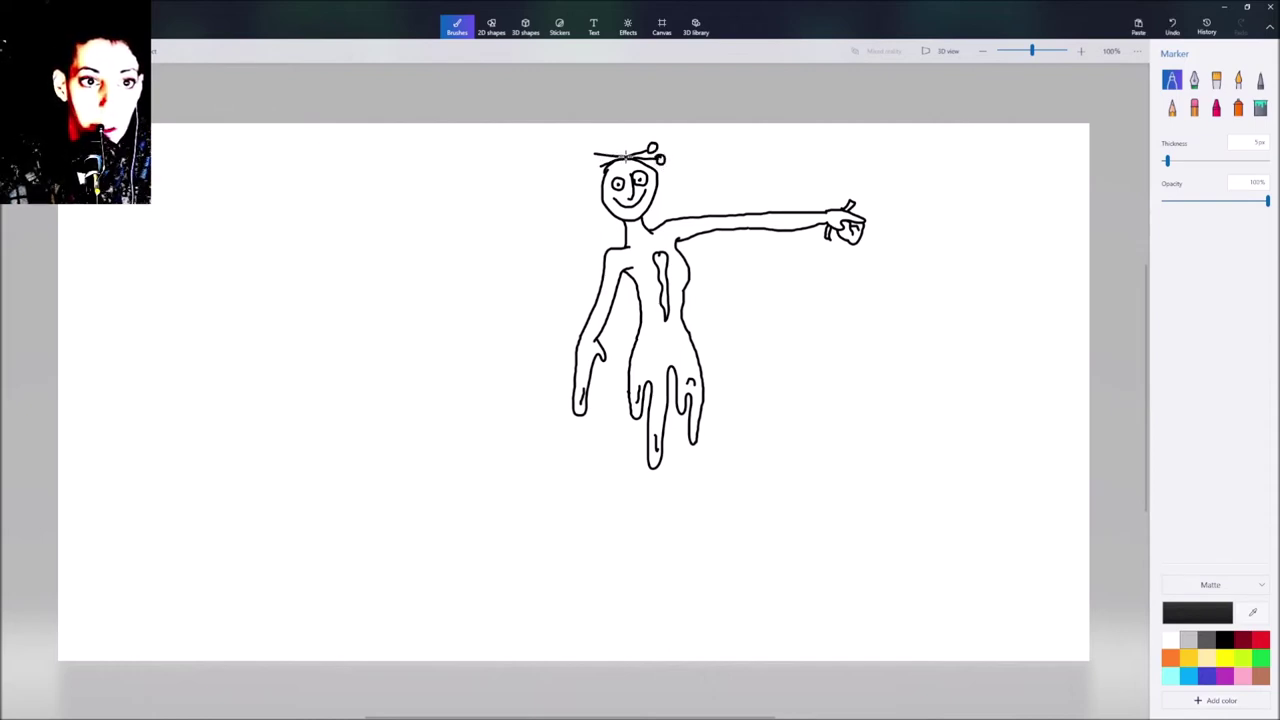
left_click_drag(640, 154, 652, 152)
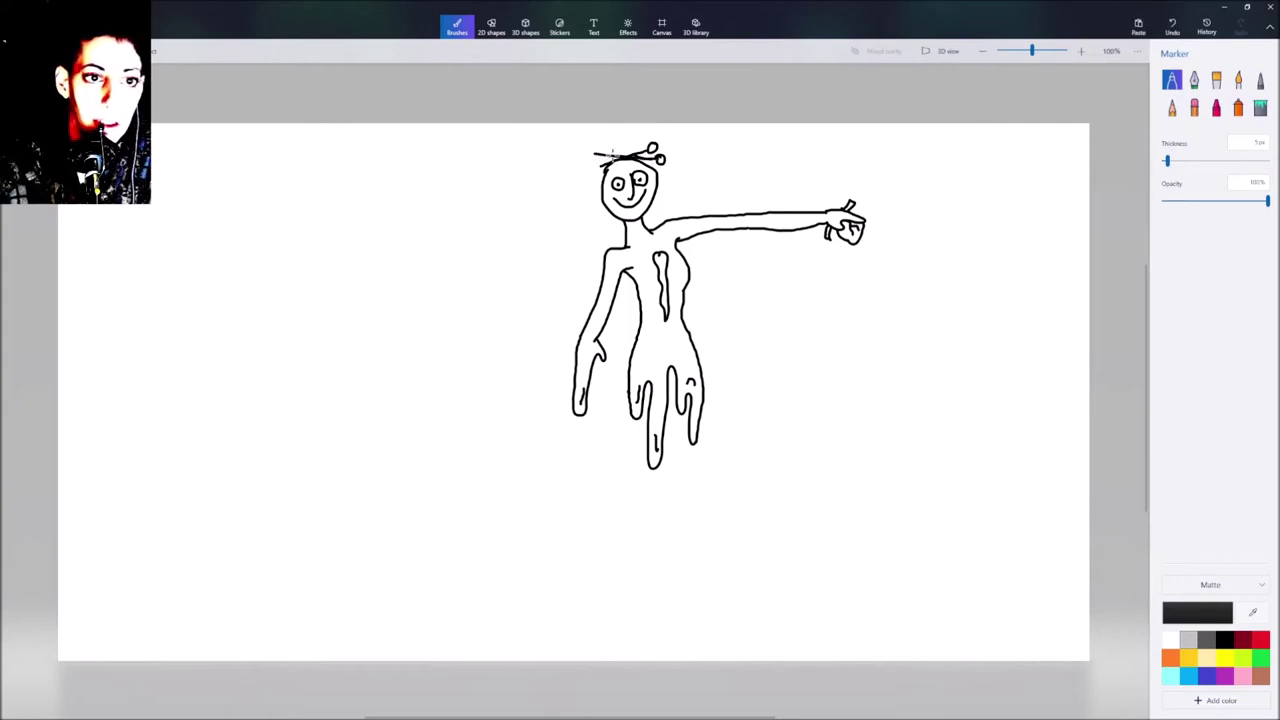
mouse_move(630, 154)
left_mouse_down()
mouse_move(602, 158)
mouse_move(644, 150)
mouse_move(597, 166)
left_mouse_up()
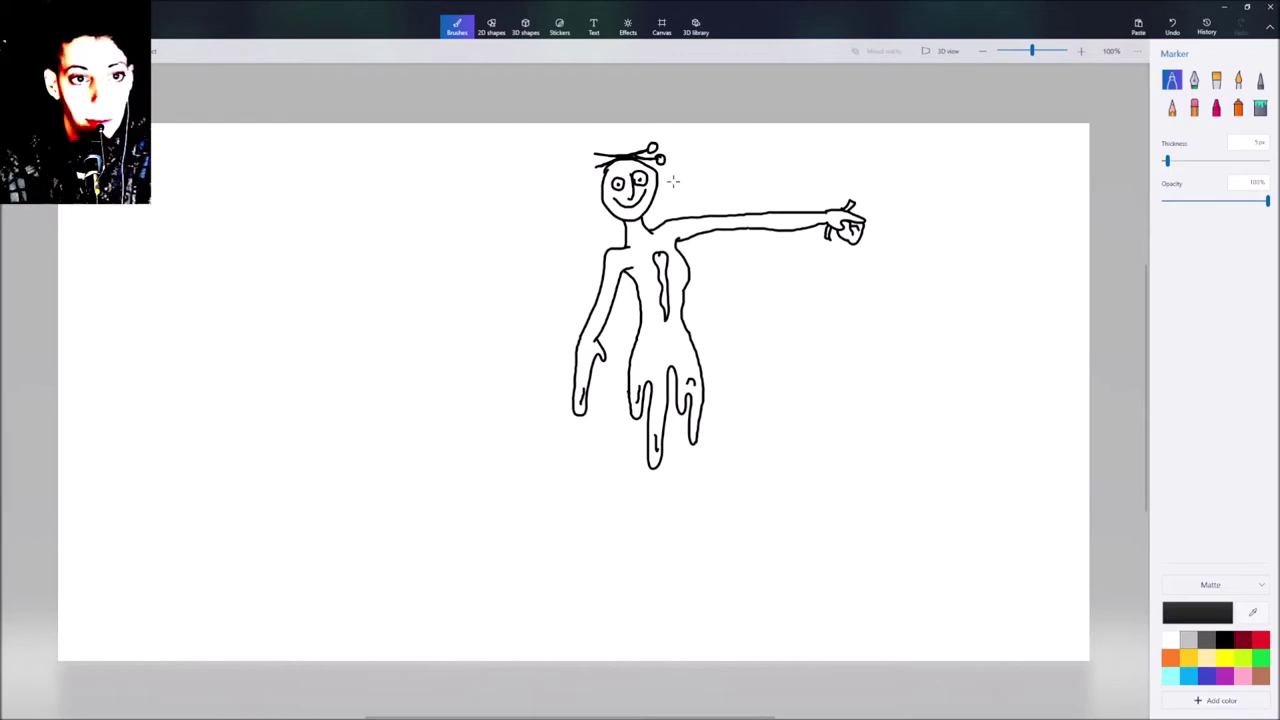
Add curved eyebrows above both eyes and small lips at the middle of the smile
left_click_drag(608, 172, 648, 166)
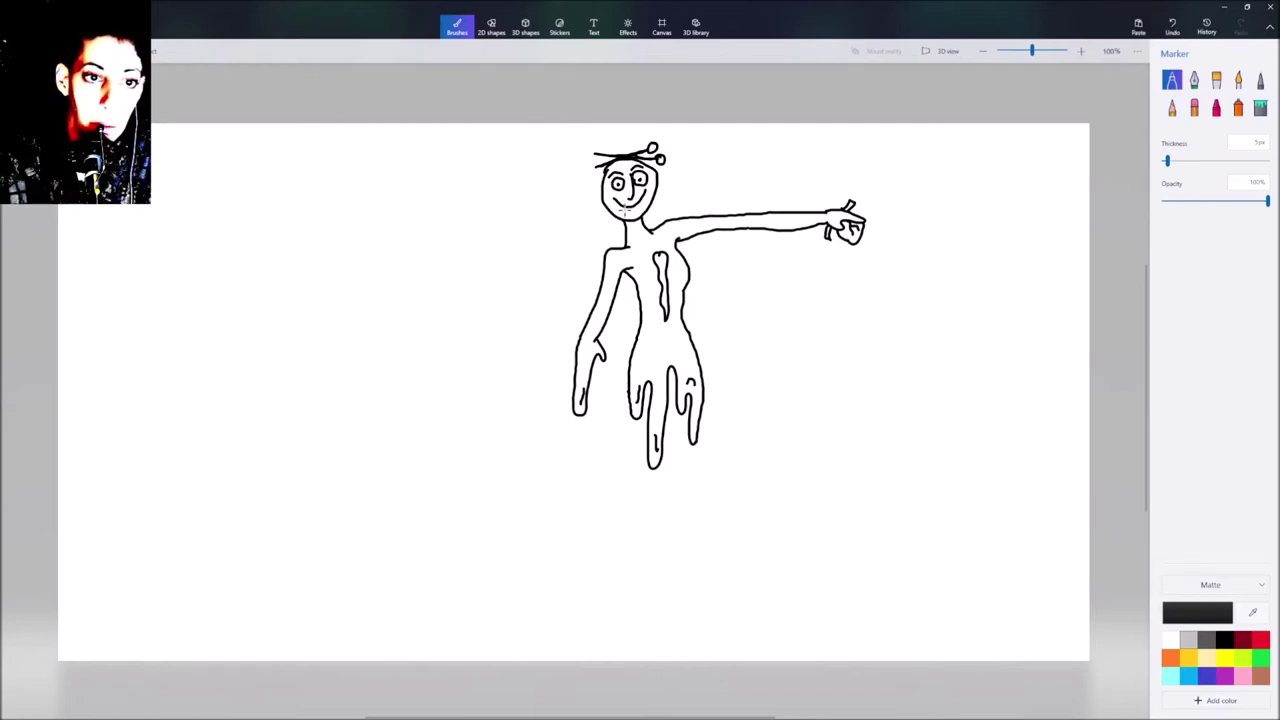
left_click_drag(626, 205, 640, 208)
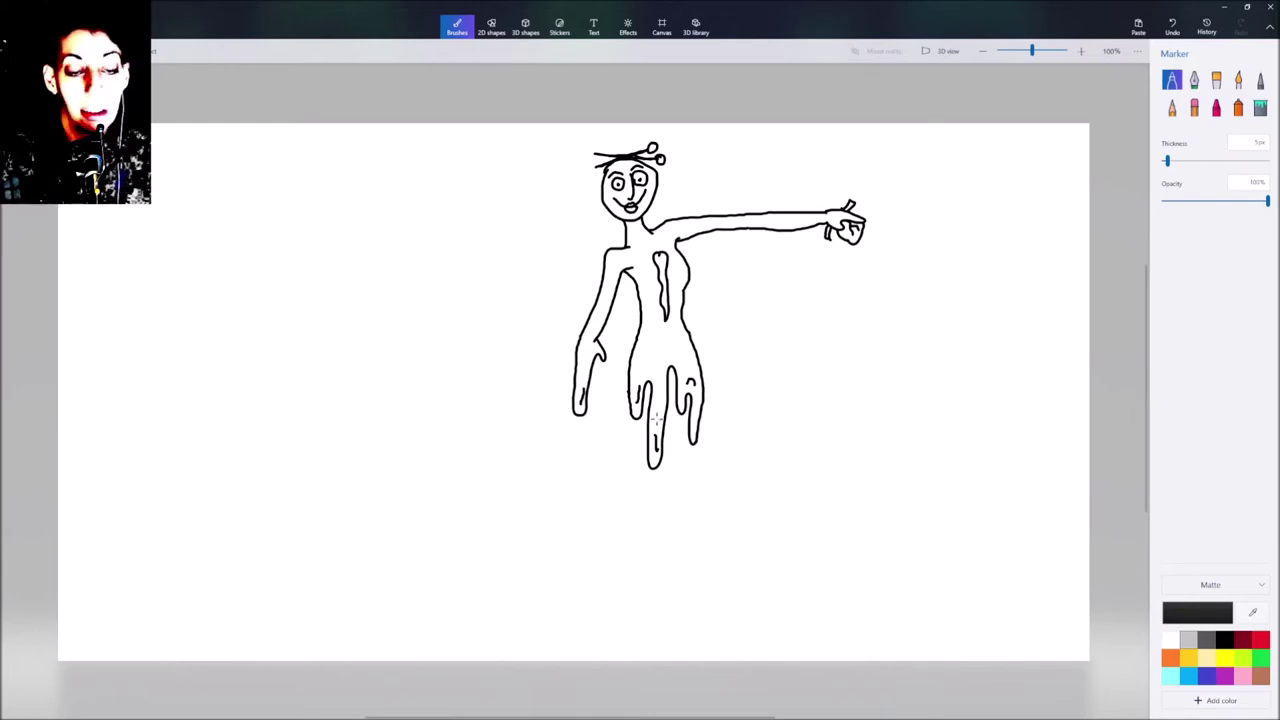
Draw thin vertical strings hanging below the figure's drips and add small hooked tips to the ends of the drips
mouse_move(634, 410)
left_mouse_down()
mouse_move(633, 487)
mouse_move(651, 458)
mouse_move(662, 481)
mouse_move(656, 458)
mouse_move(653, 511)
left_mouse_up()
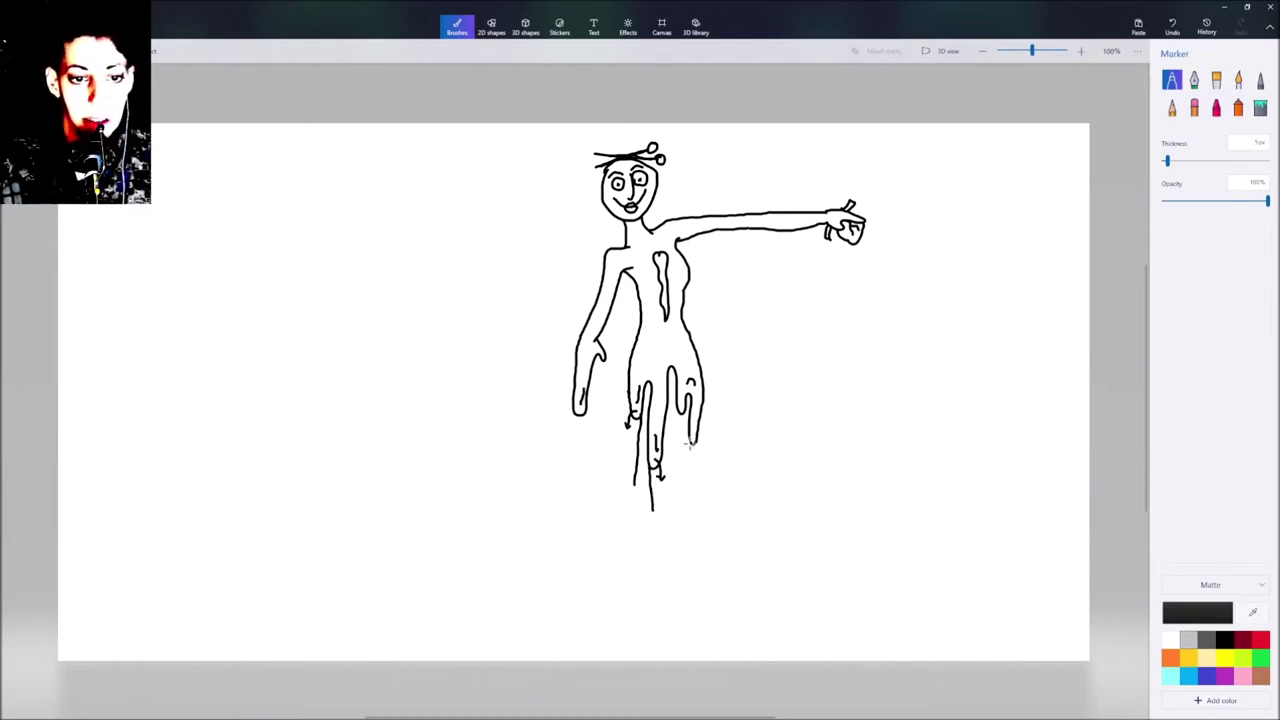
mouse_move(693, 436)
left_mouse_down()
mouse_move(701, 479)
mouse_move(693, 440)
left_mouse_up()
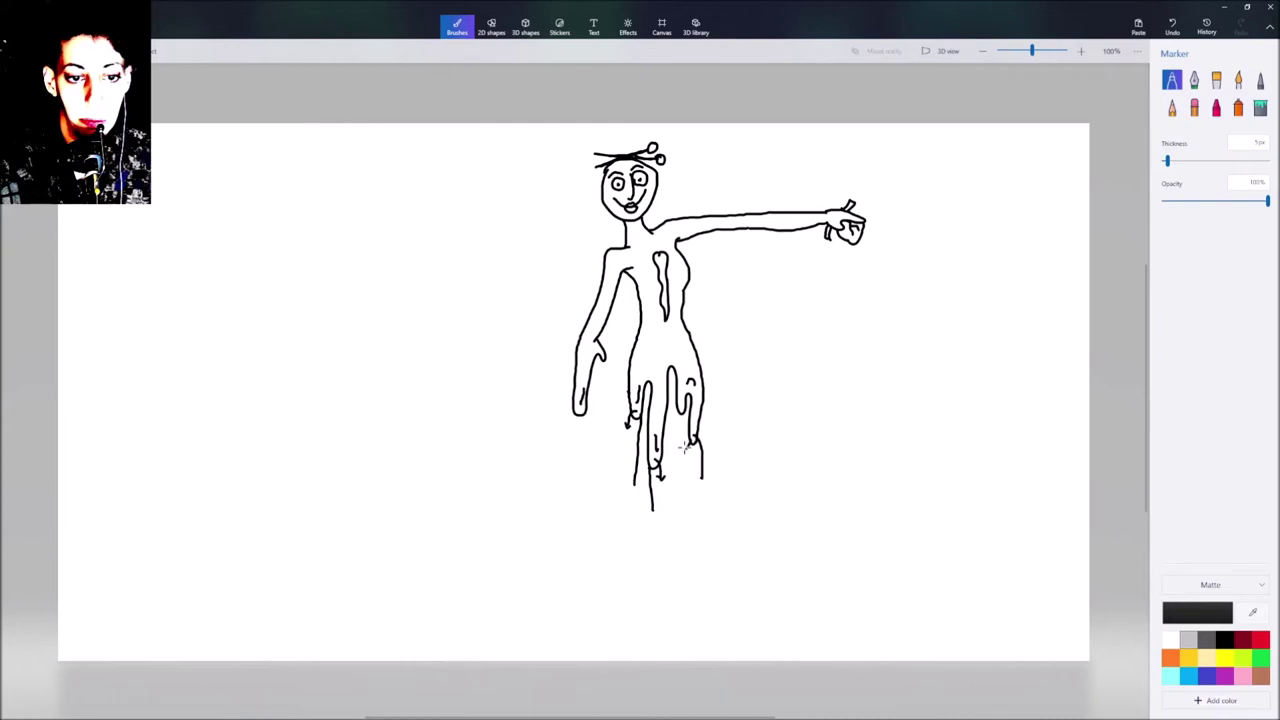
left_click_drag(686, 447, 693, 442)
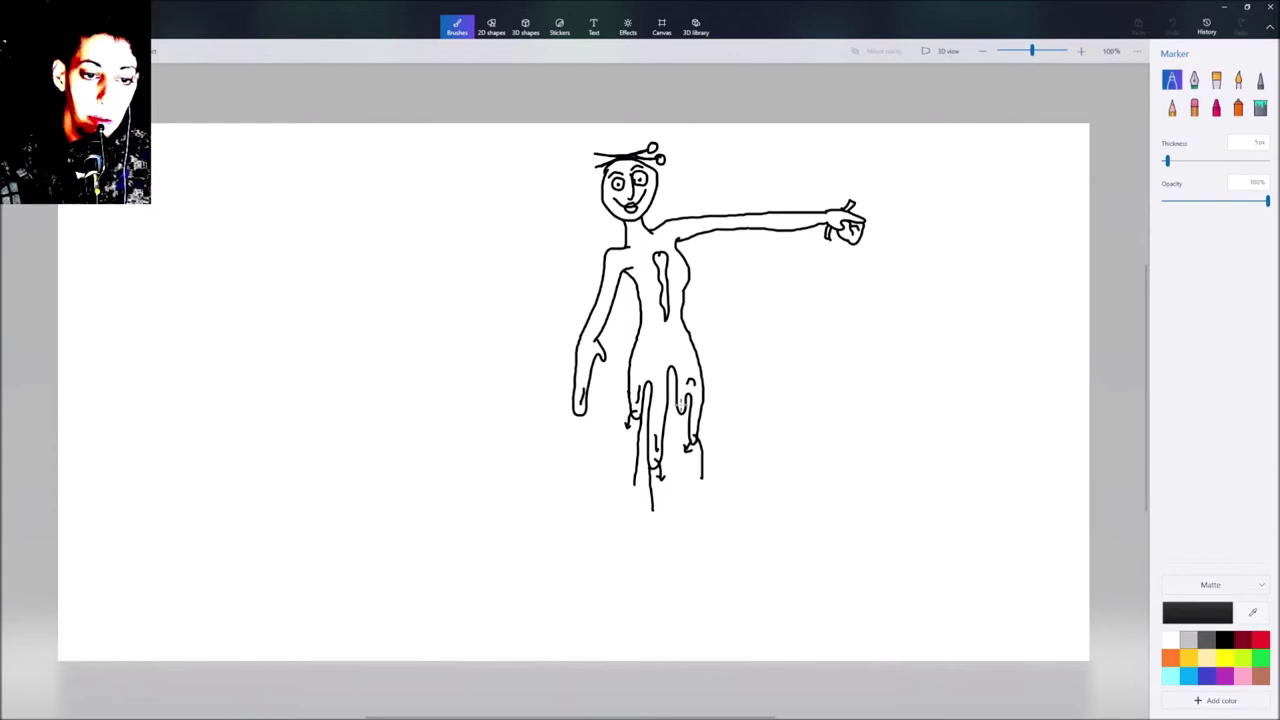
left_click_drag(680, 403, 676, 464)
left_click_drag(676, 404, 686, 451)
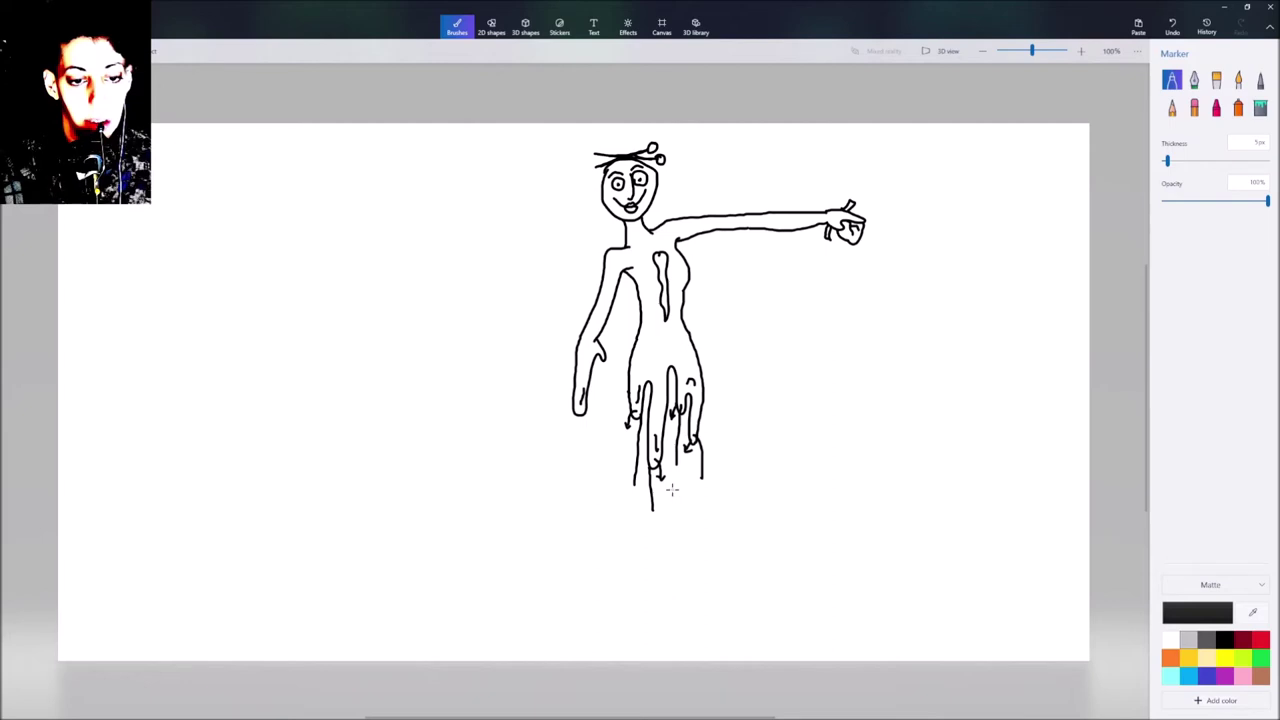
Draw the slanted four-sided top face of a block beneath the figure's rightmost string
mouse_move(672, 489)
left_mouse_down()
mouse_move(700, 511)
mouse_move(747, 477)
left_mouse_up()
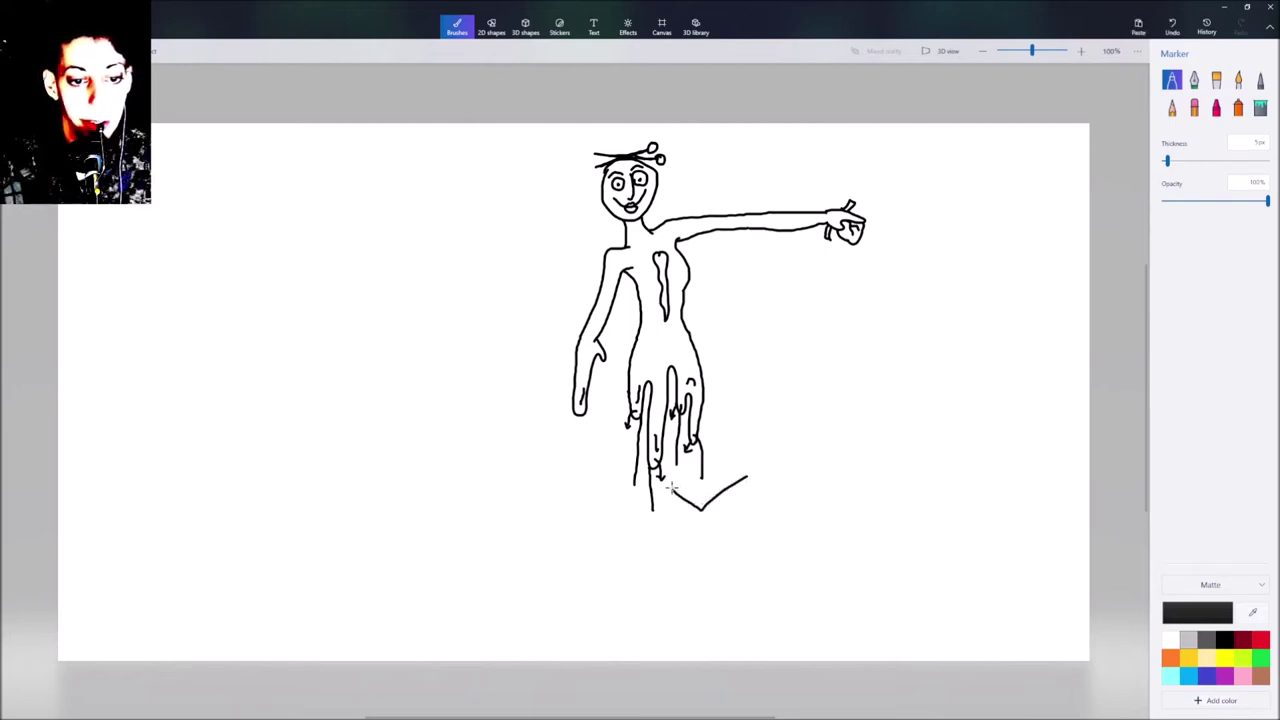
mouse_move(672, 489)
left_mouse_down()
mouse_move(718, 455)
mouse_move(759, 467)
mouse_move(746, 478)
left_mouse_up()
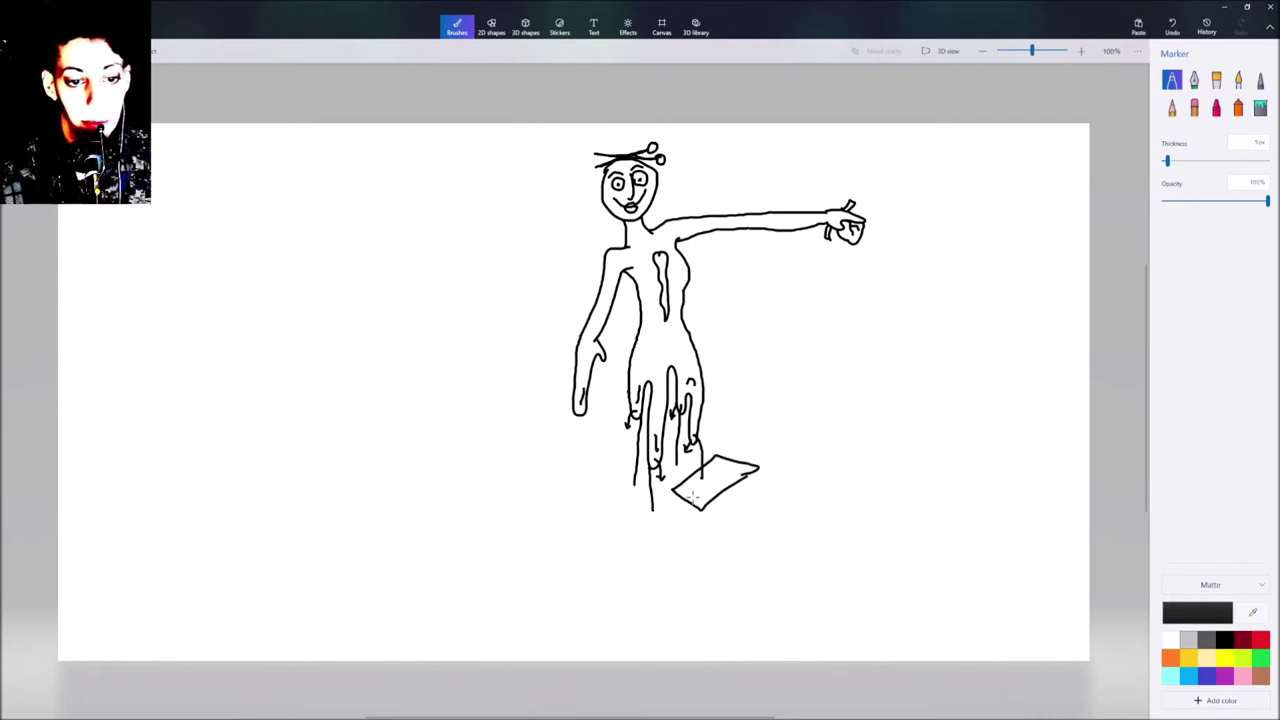
mouse_move(670, 490)
left_mouse_down()
mouse_move(702, 522)
mouse_move(759, 478)
left_mouse_up()
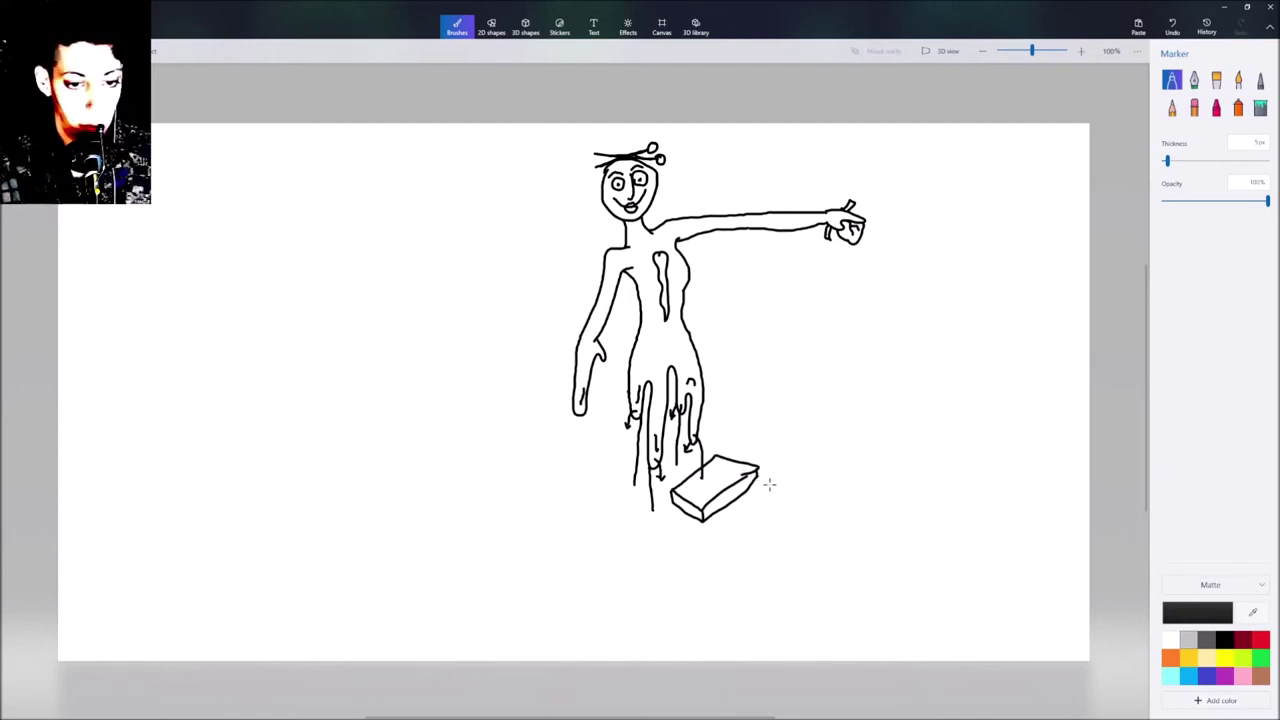
key("ctrl+z")
key("ctrl+z")
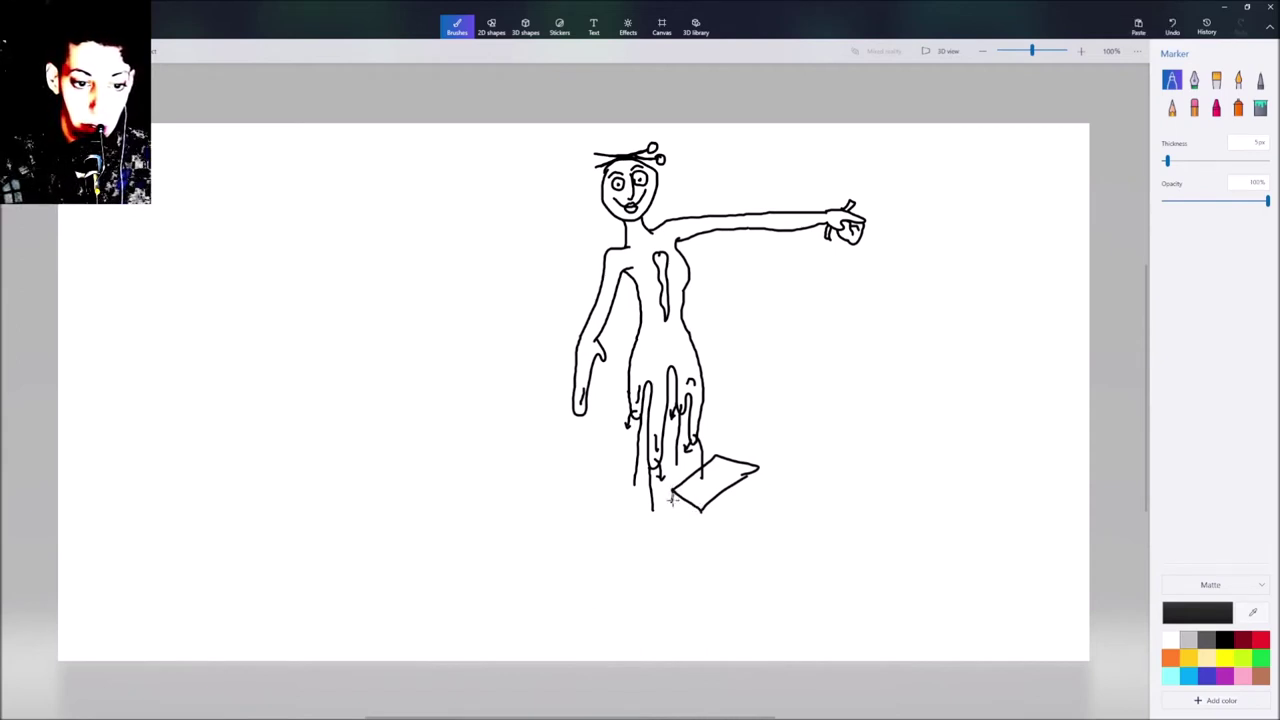
Draw the block's deep sides, three openings along its long side, and a line across its short end
mouse_move(700, 511)
left_mouse_down()
mouse_move(700, 531)
mouse_move(688, 528)
mouse_move(701, 531)
left_mouse_up()
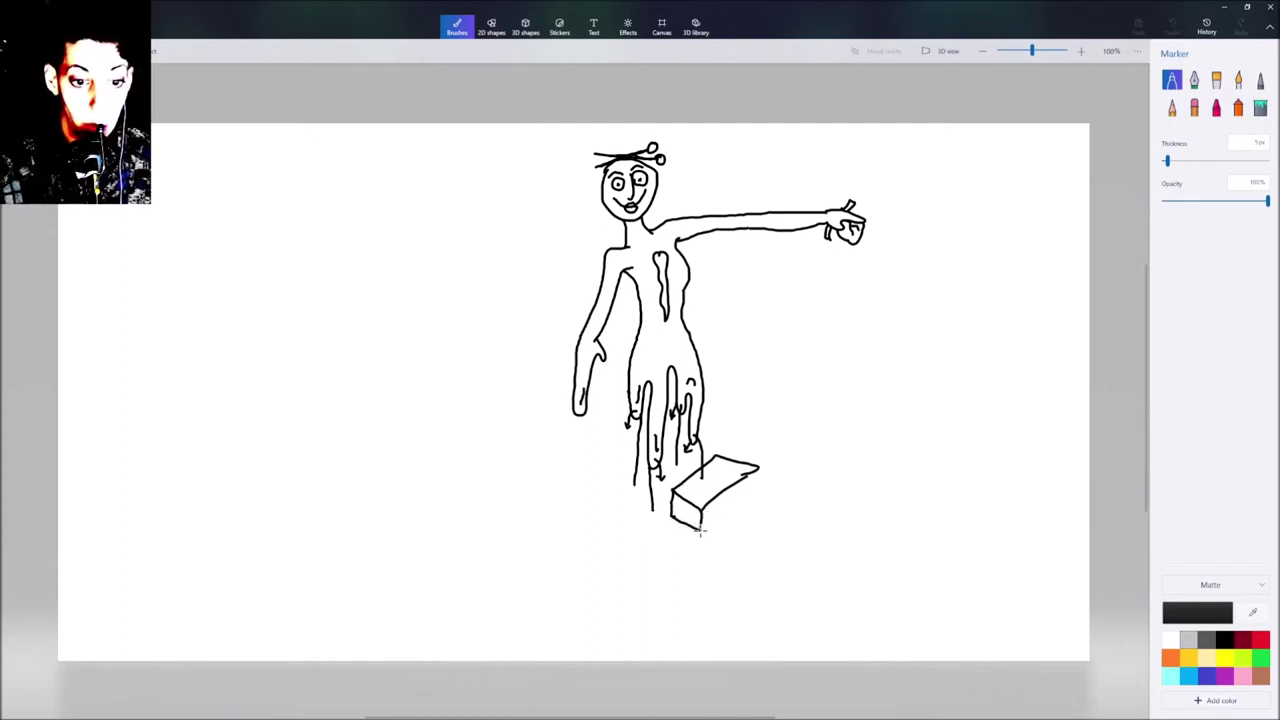
left_click_drag(760, 467, 760, 497)
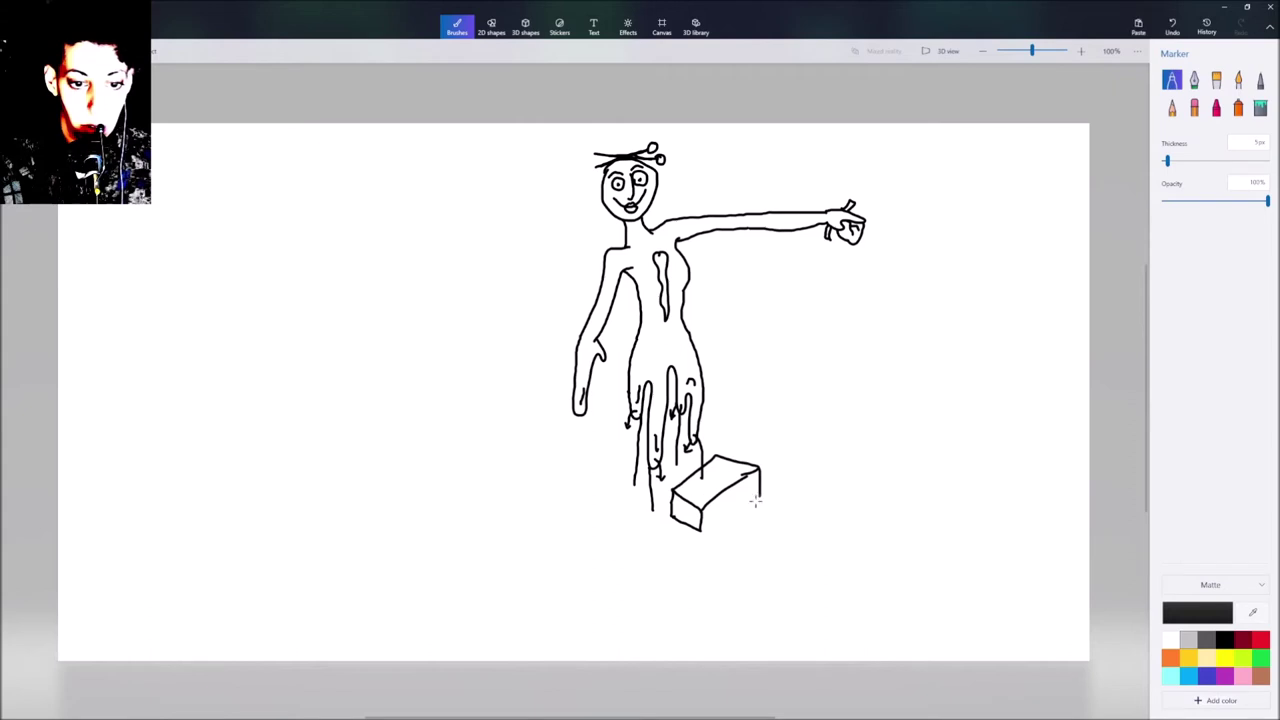
mouse_move(701, 533)
left_mouse_down()
mouse_move(760, 497)
mouse_move(706, 524)
mouse_move(711, 500)
mouse_move(704, 513)
mouse_move(726, 516)
mouse_move(733, 493)
mouse_move(716, 500)
mouse_move(756, 505)
mouse_move(762, 488)
mouse_move(752, 474)
mouse_move(740, 492)
left_mouse_up()
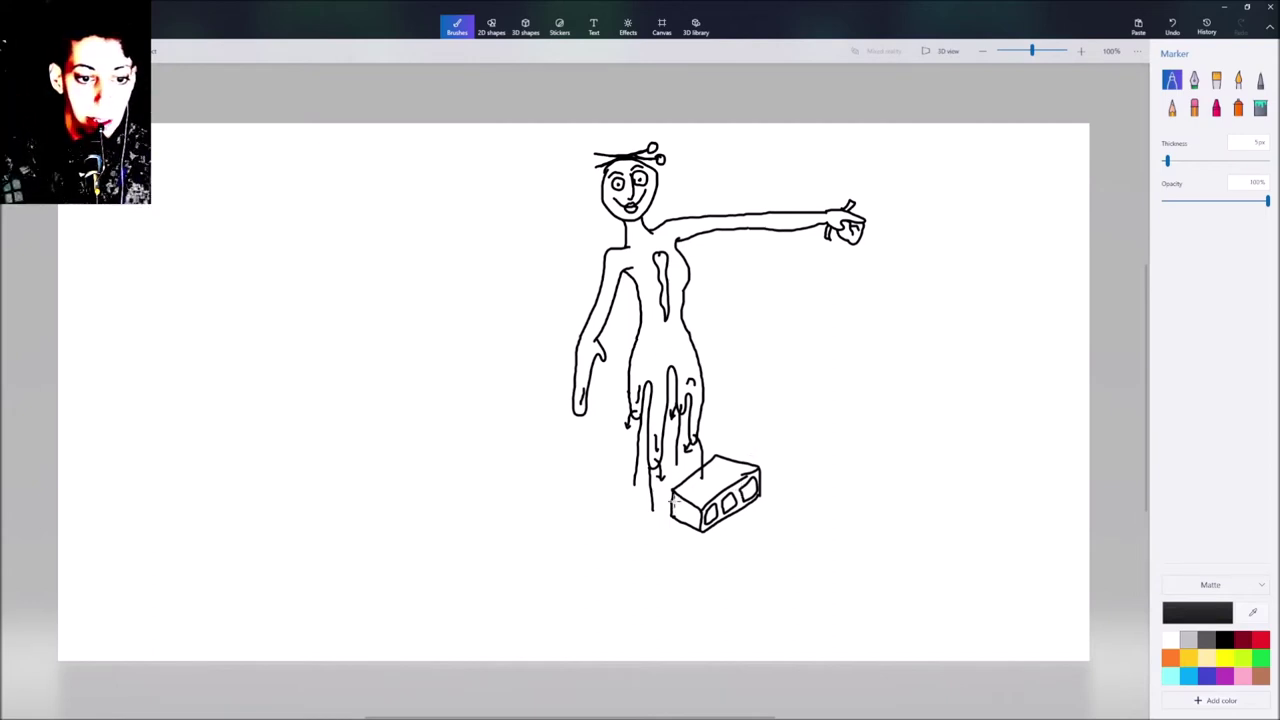
left_click_drag(674, 497, 700, 527)
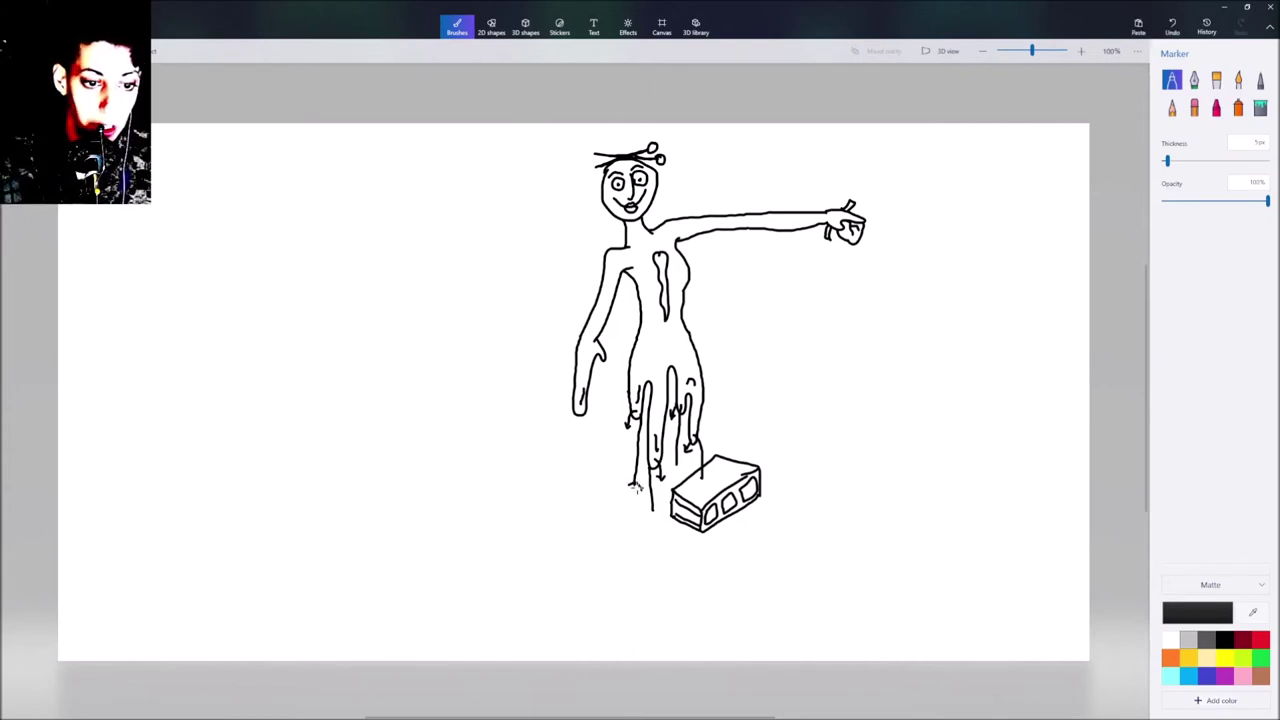
Draw a tapered weight marked "? lb" with a hanging hole on the left string, and loop the right string over the block into its middle opening
mouse_move(630, 486)
left_mouse_down()
mouse_move(599, 556)
mouse_move(661, 562)
left_mouse_up()
left_click_drag(635, 484, 662, 565)
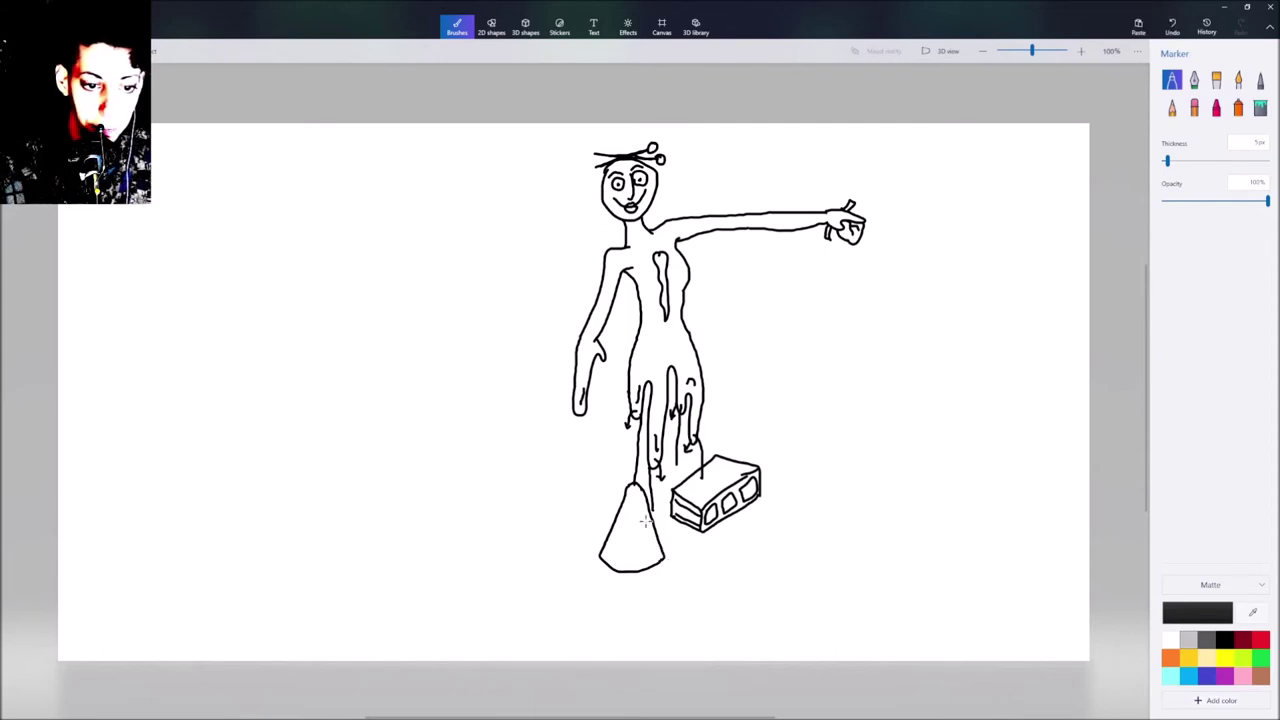
mouse_move(633, 485)
left_mouse_down()
mouse_move(634, 496)
mouse_move(702, 477)
mouse_move(728, 497)
mouse_move(706, 478)
mouse_move(724, 498)
mouse_move(716, 484)
left_mouse_up()
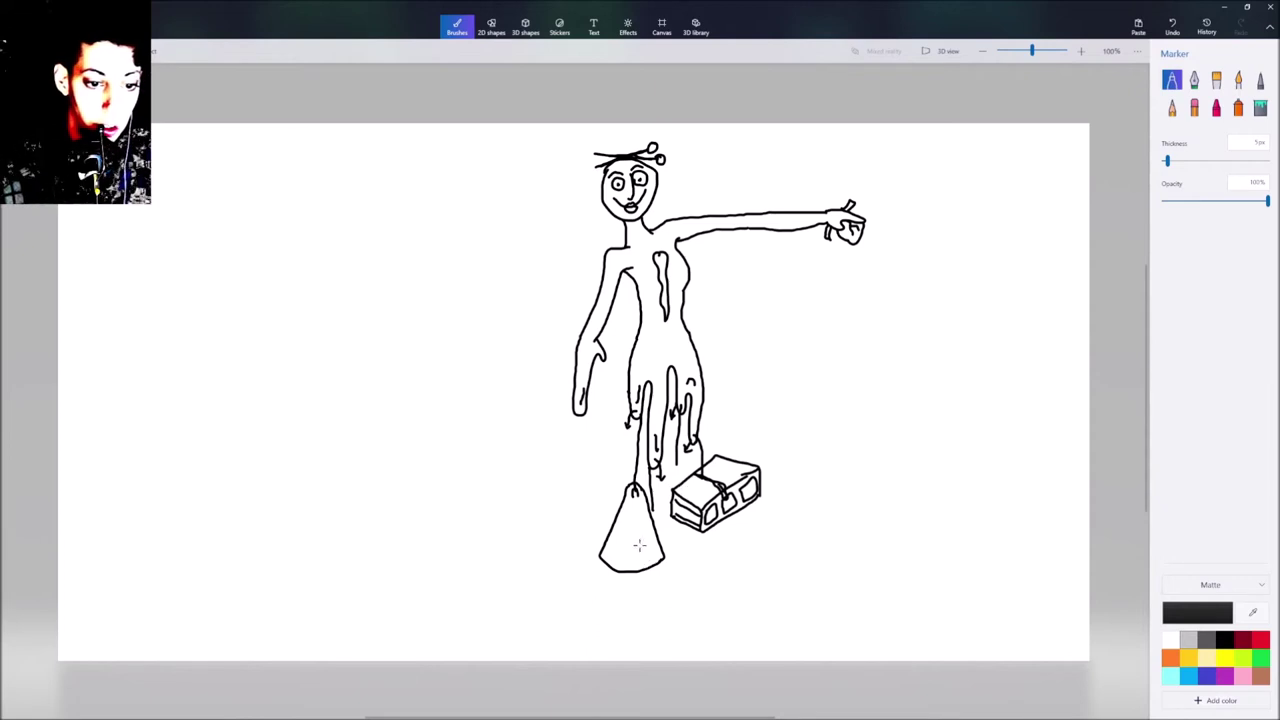
left_click_drag(633, 495, 637, 498)
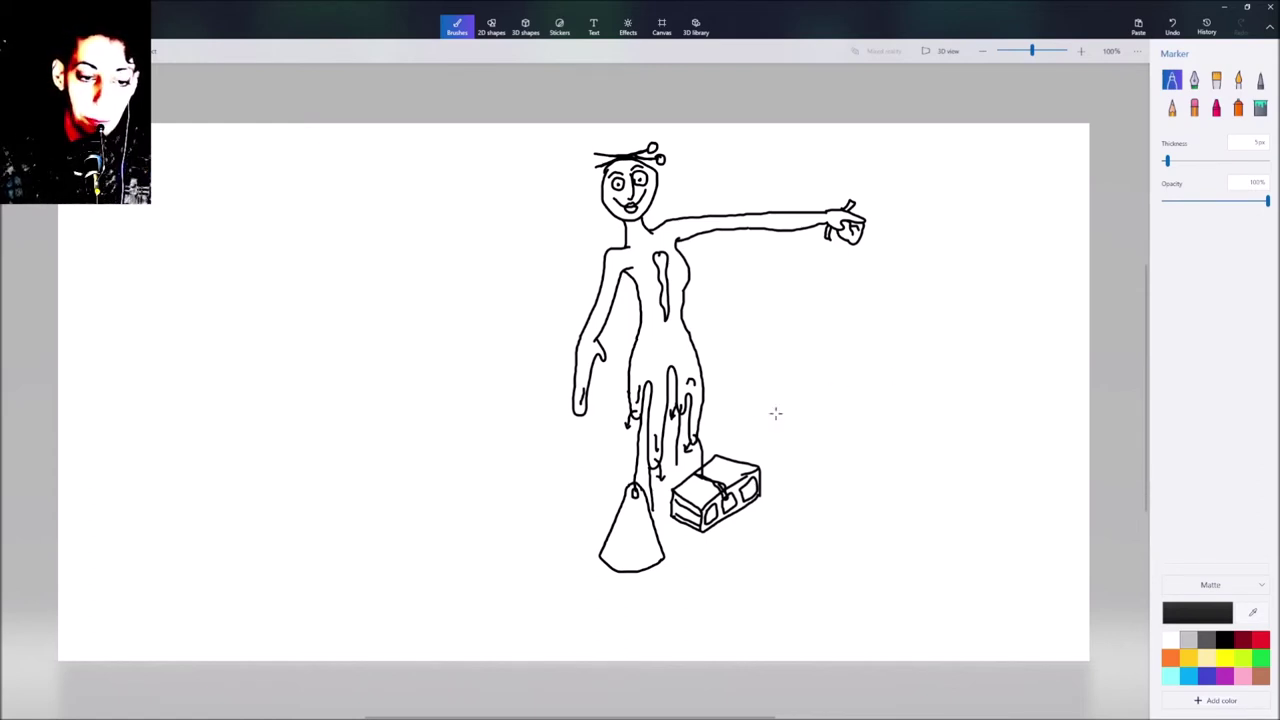
mouse_move(626, 527)
left_mouse_down()
mouse_move(636, 518)
mouse_move(634, 553)
mouse_move(652, 548)
left_mouse_up()
left_click(633, 553)
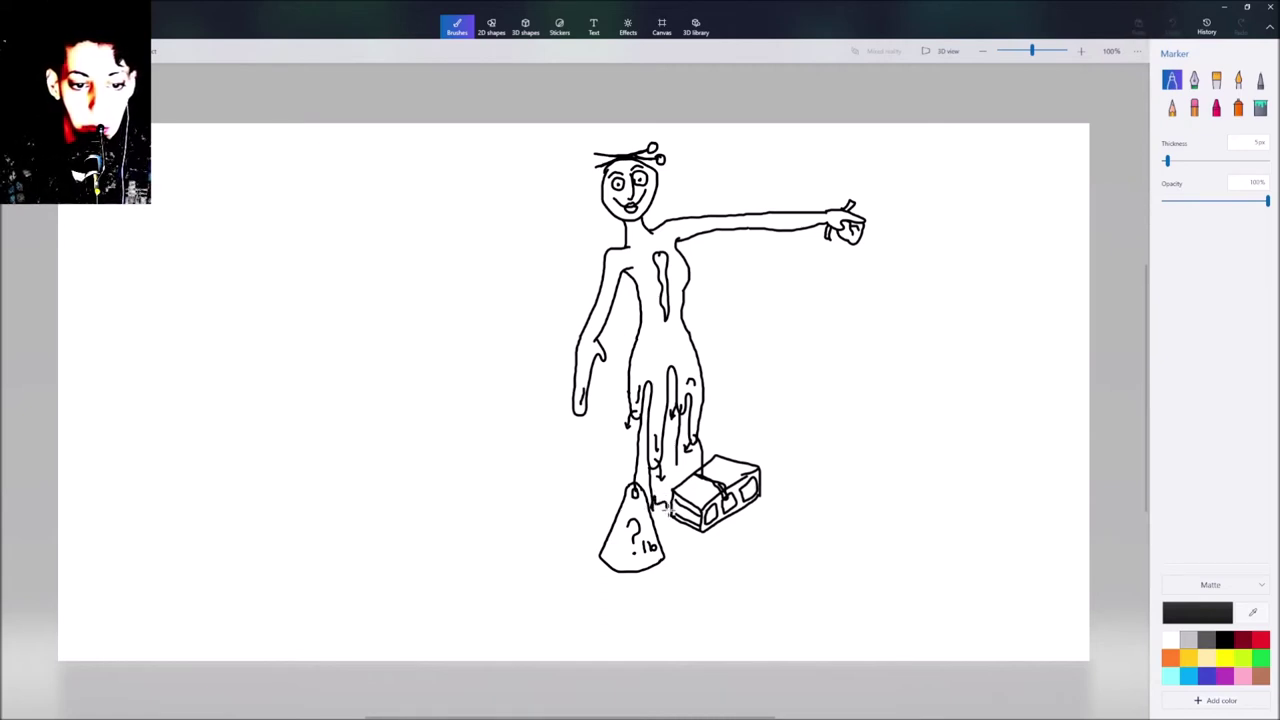
Draw a jagged, spiky shape between the weight and the block, and a small ball at the end of the string above the block
left_click(668, 512)
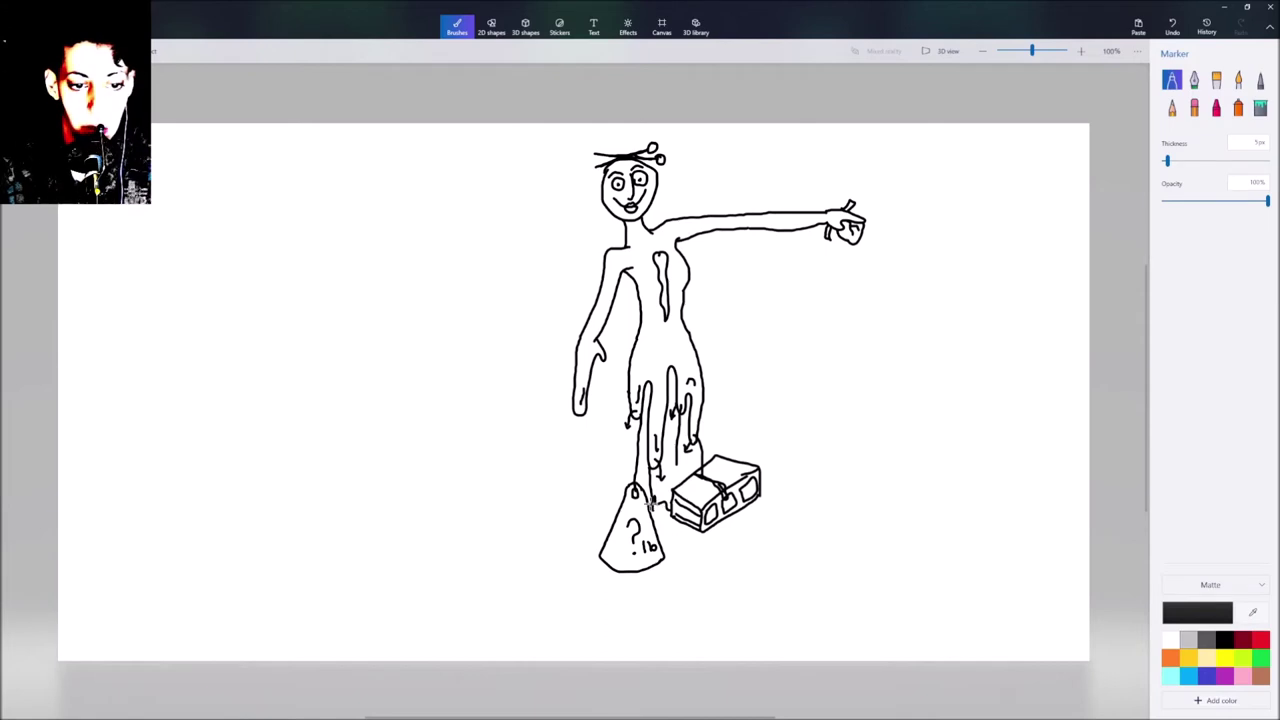
left_click(650, 505)
left_click(660, 510)
left_click(662, 512)
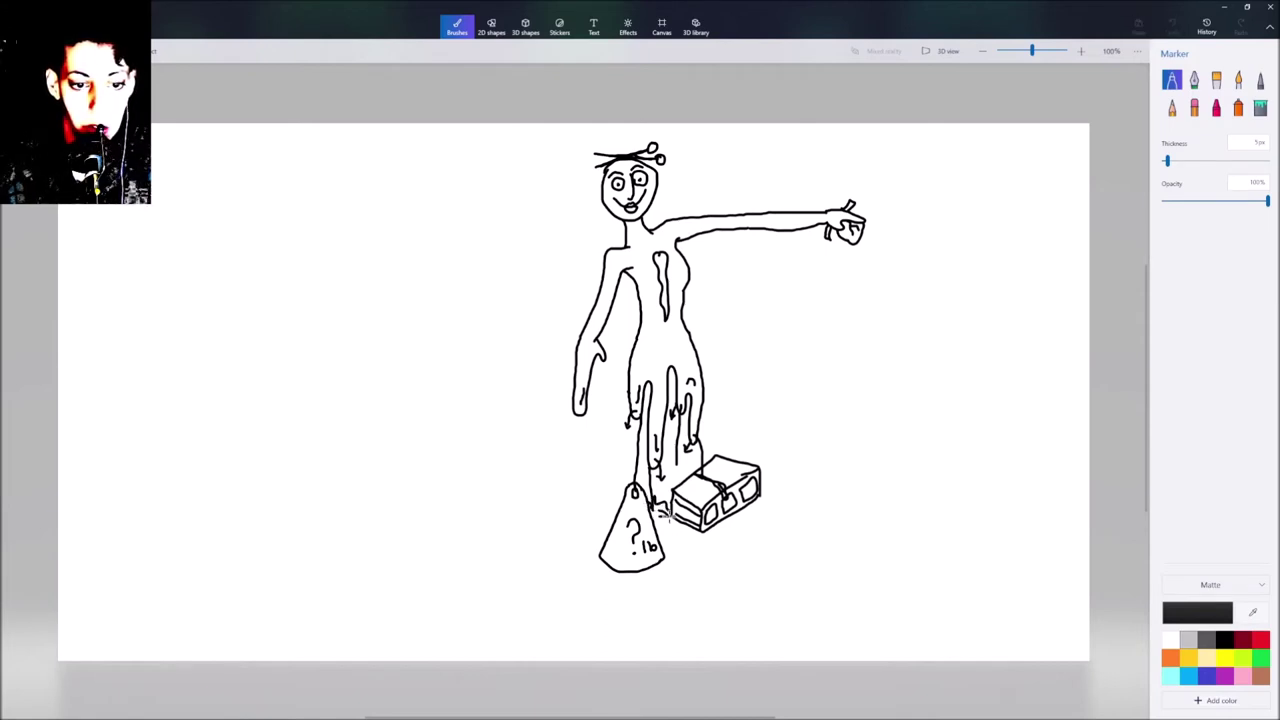
left_click(662, 528)
mouse_move(664, 534)
left_mouse_down()
mouse_move(692, 528)
mouse_move(660, 555)
mouse_move(668, 544)
left_mouse_up()
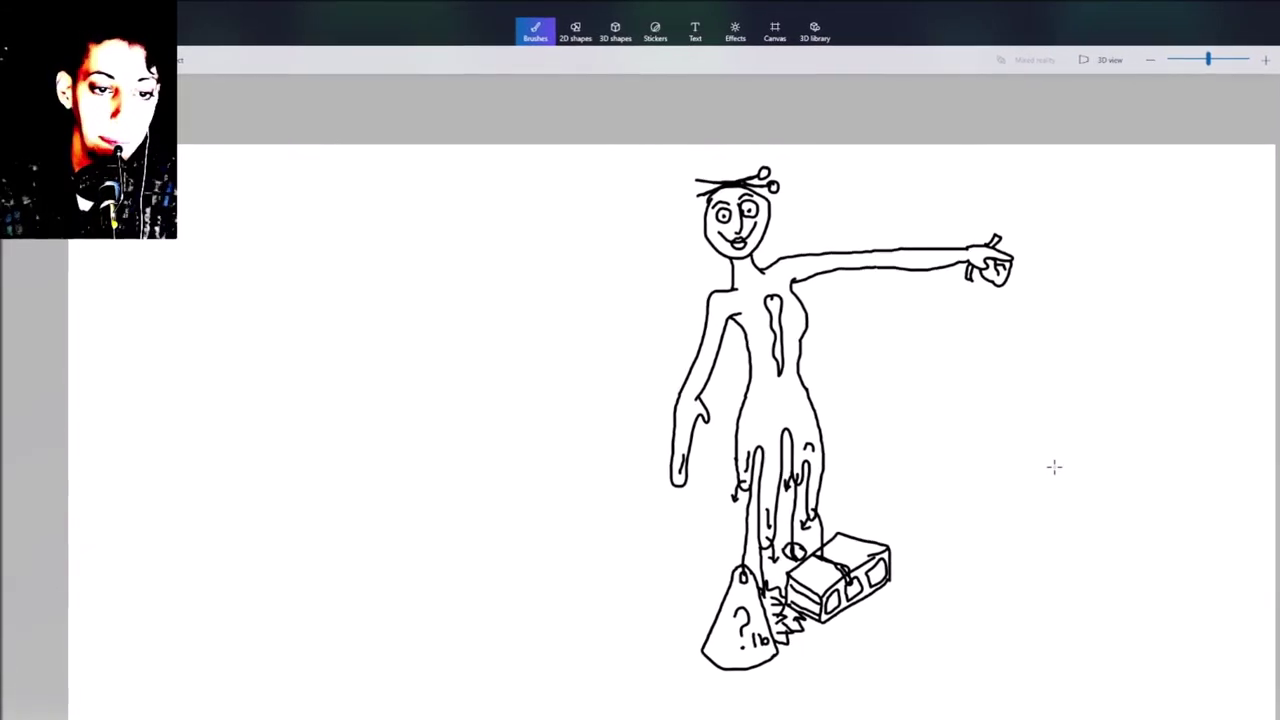
Draw four leader lines extending right from the ball, the outstretched hand, the sticks on the head, and the area below the block
mouse_move(818, 543)
left_mouse_down()
mouse_move(886, 477)
mouse_move(960, 435)
left_mouse_up()
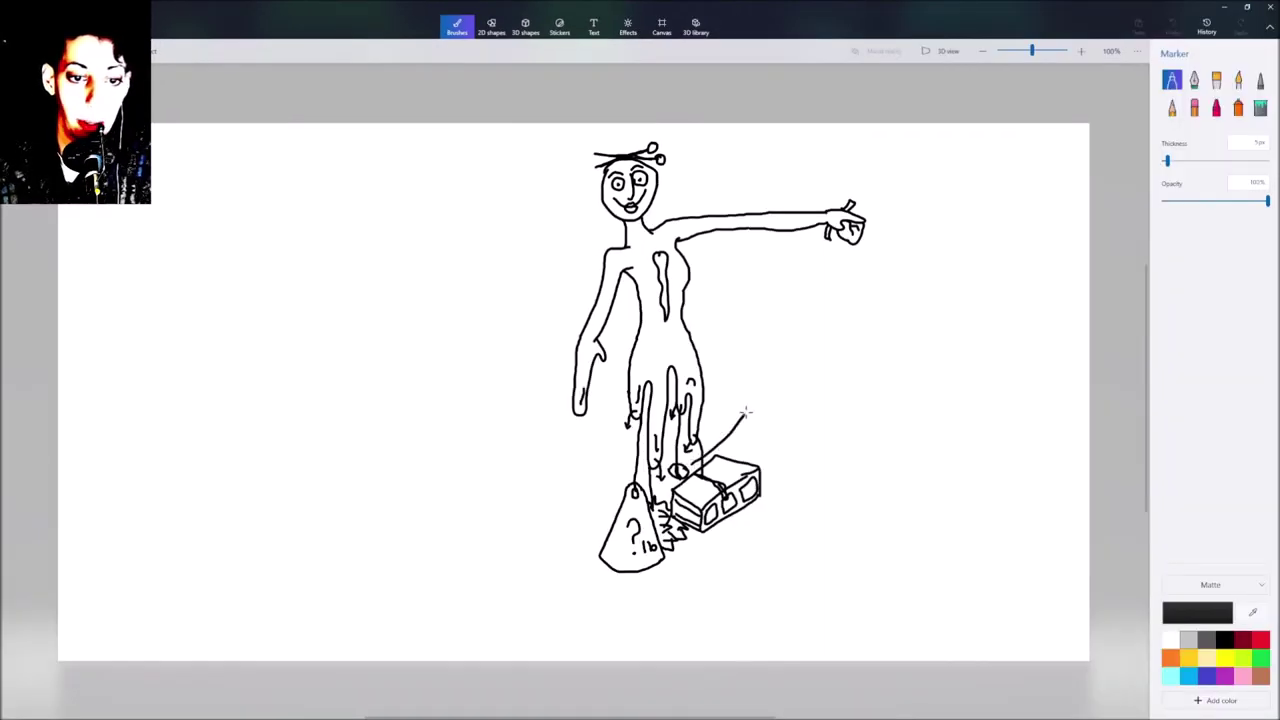
left_click_drag(886, 363, 914, 358)
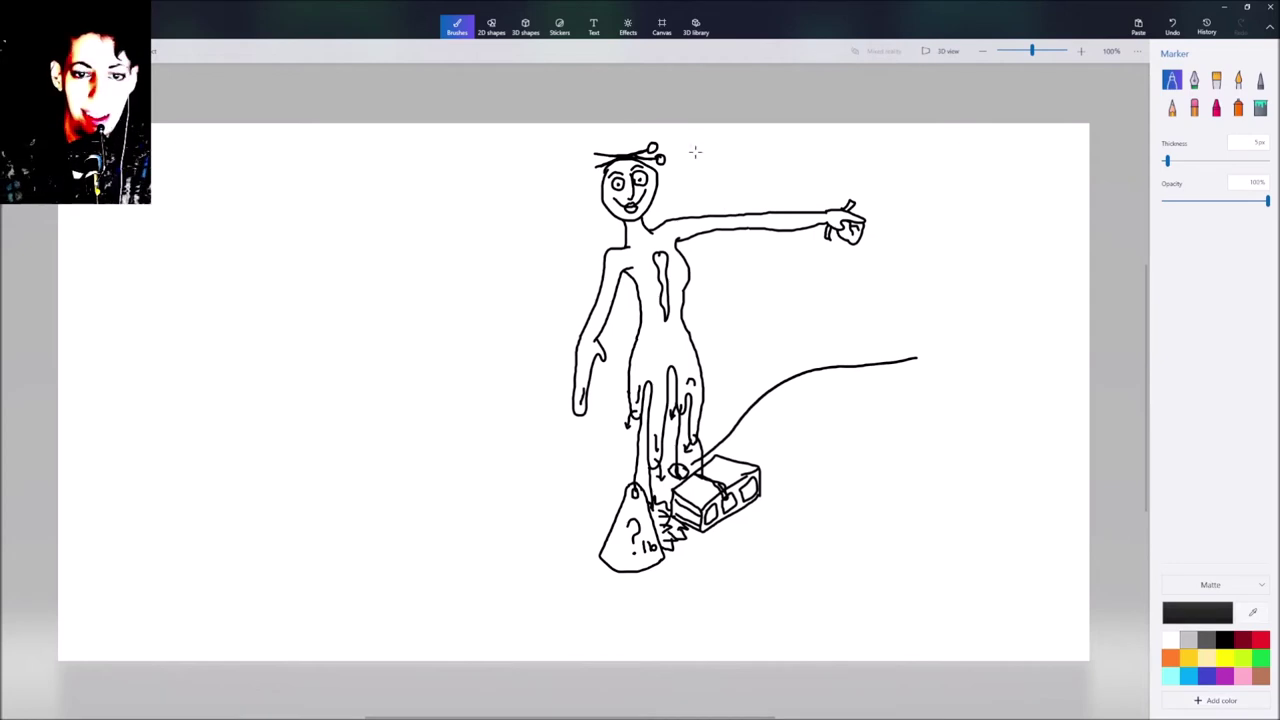
left_click_drag(870, 228, 950, 219)
left_click_drag(666, 150, 926, 158)
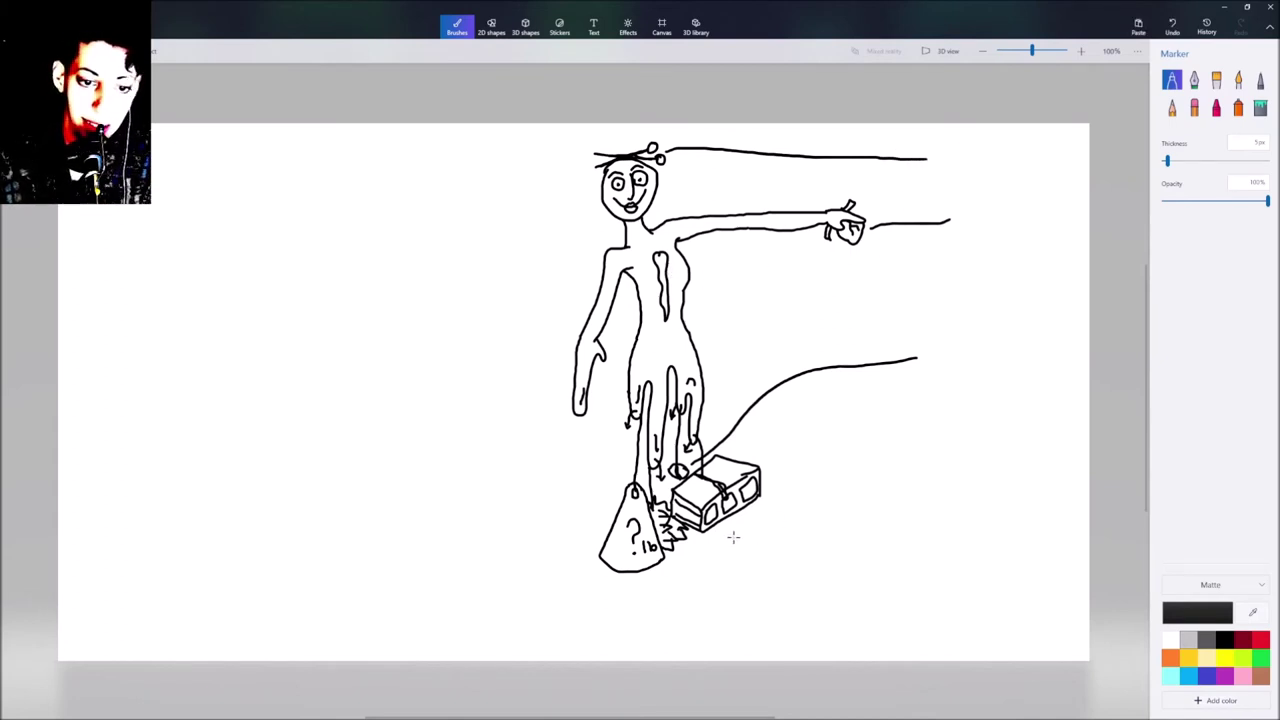
mouse_move(716, 548)
left_mouse_down()
mouse_move(811, 560)
mouse_move(922, 537)
left_mouse_up()
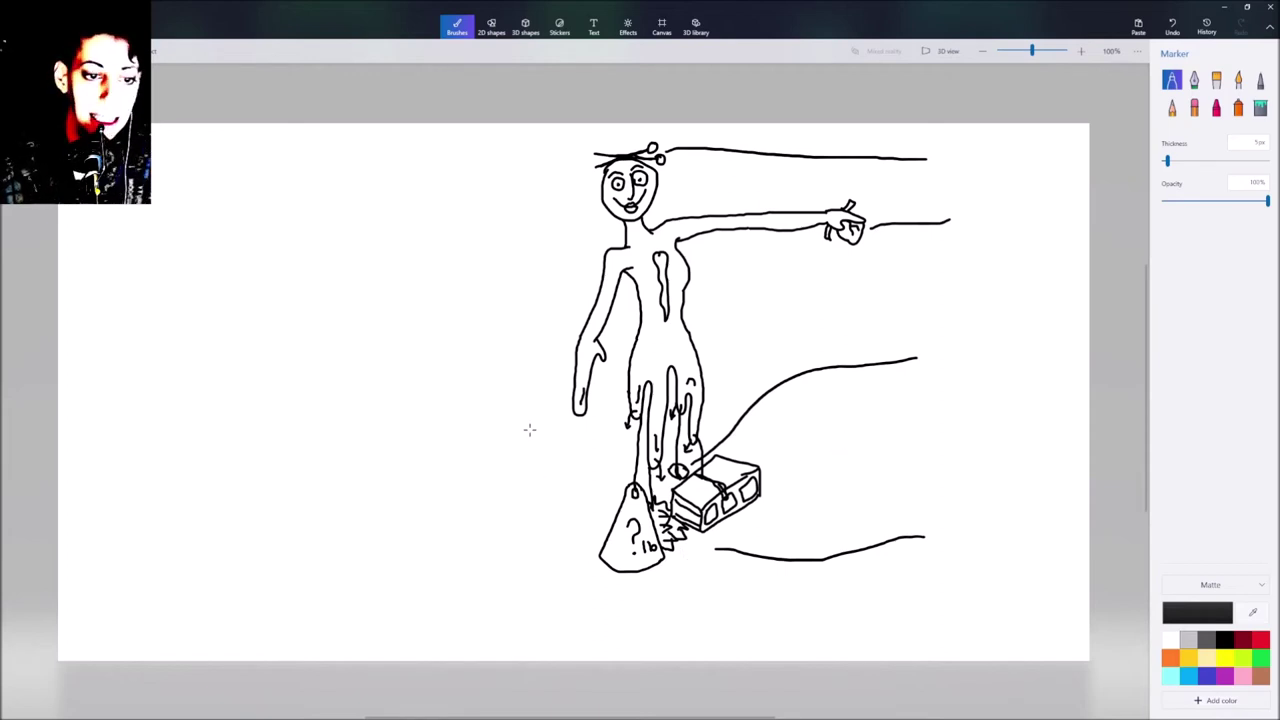
Draw a bracket with a leader line left of the hanging objects, plus leader lines extending left from the head and the lowered arm
mouse_move(535, 423)
left_mouse_down()
mouse_move(499, 429)
mouse_move(466, 581)
mouse_move(532, 592)
left_mouse_up()
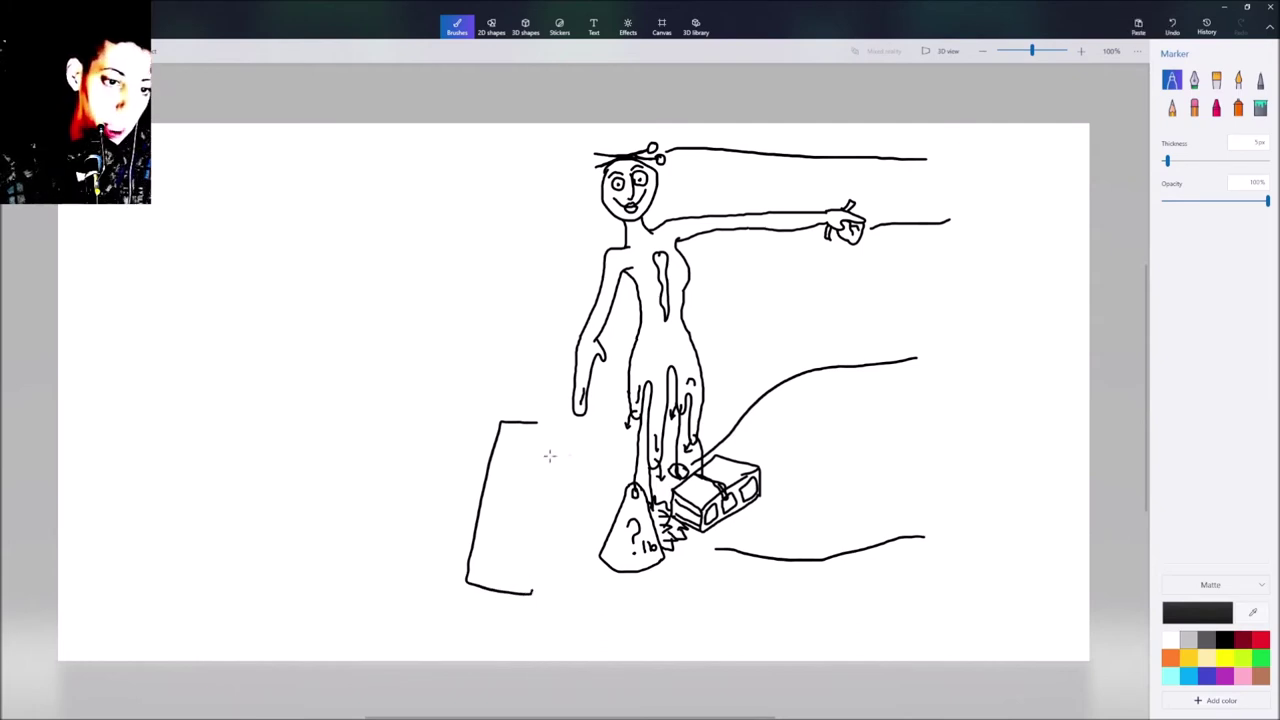
left_click_drag(410, 503, 482, 503)
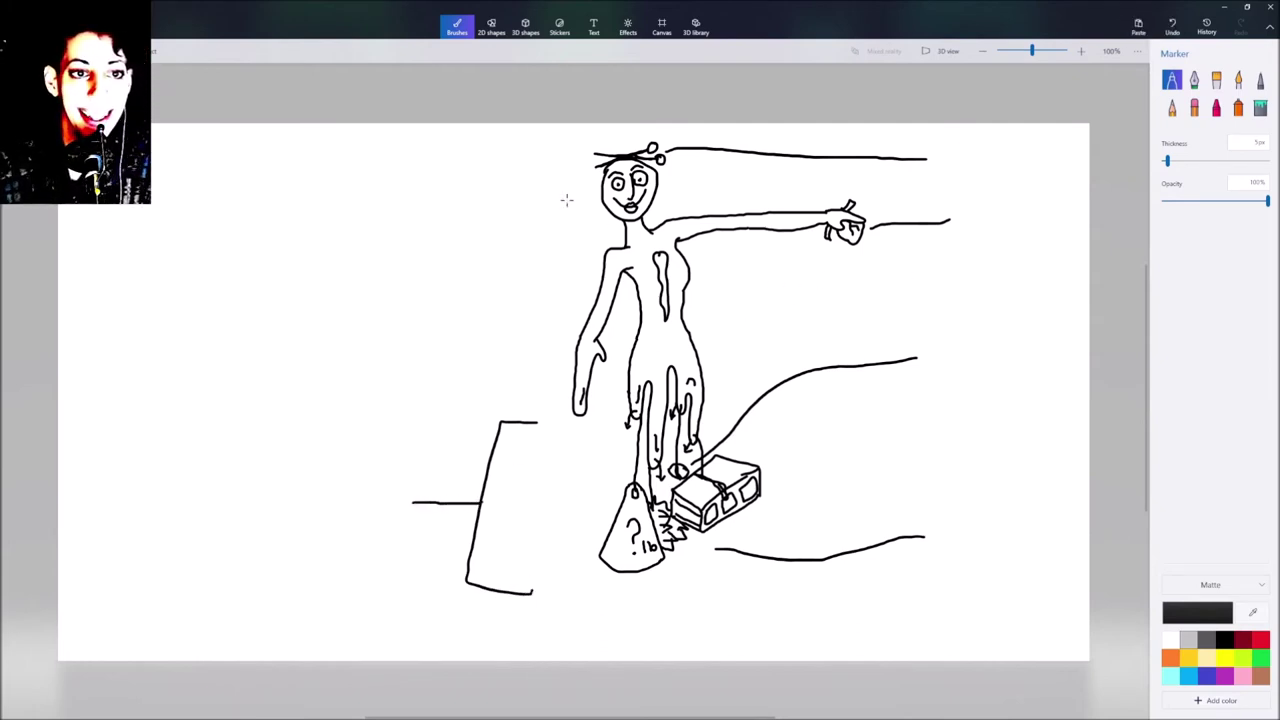
left_click_drag(594, 201, 577, 202)
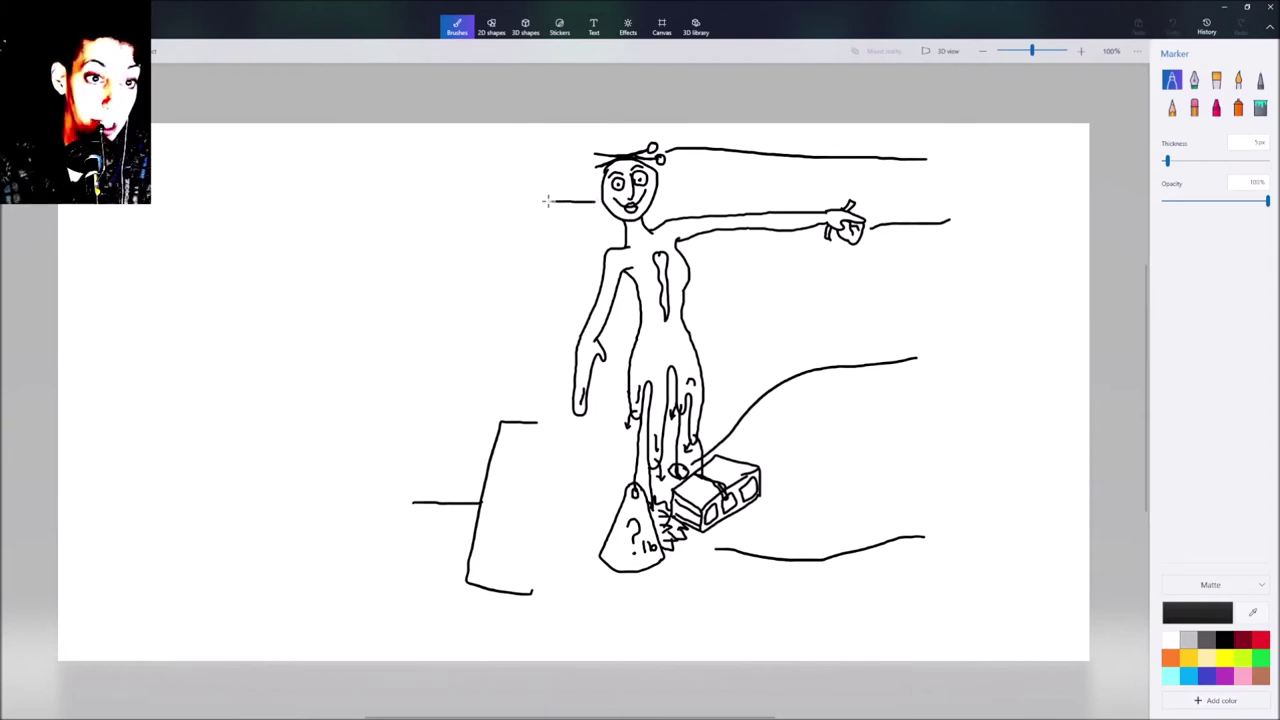
left_click_drag(520, 201, 521, 201)
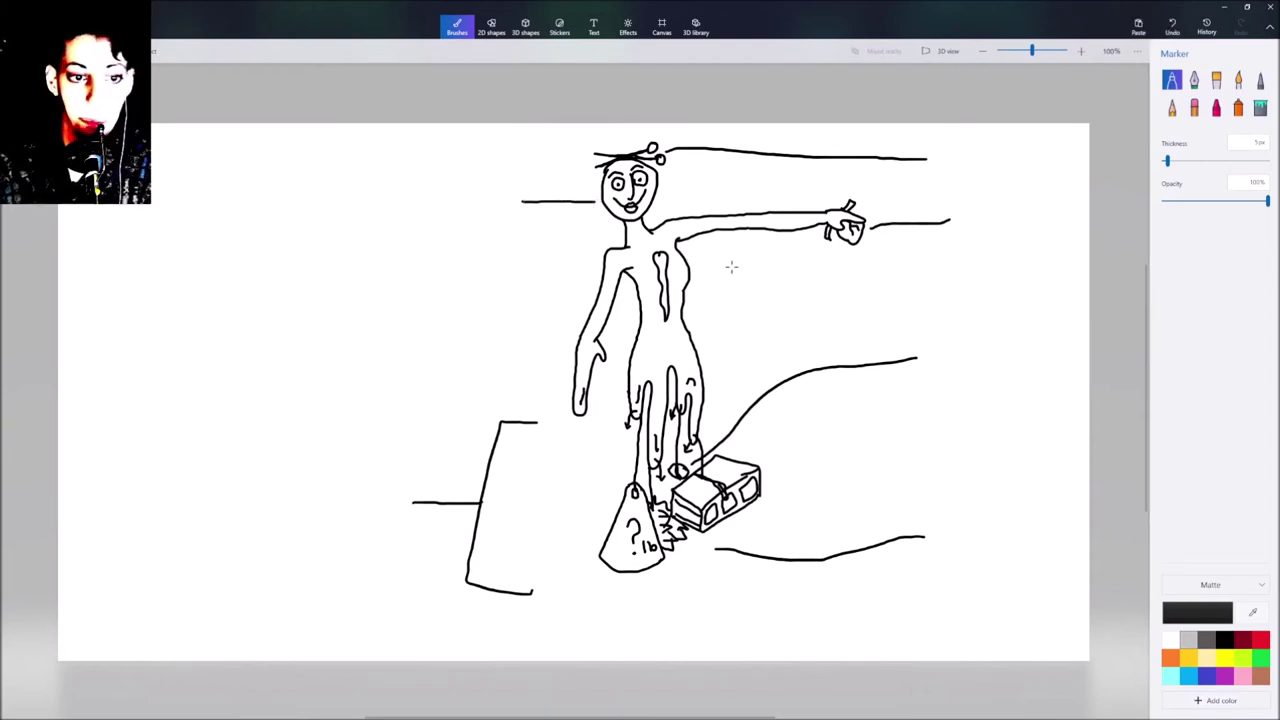
left_click_drag(564, 351, 479, 348)
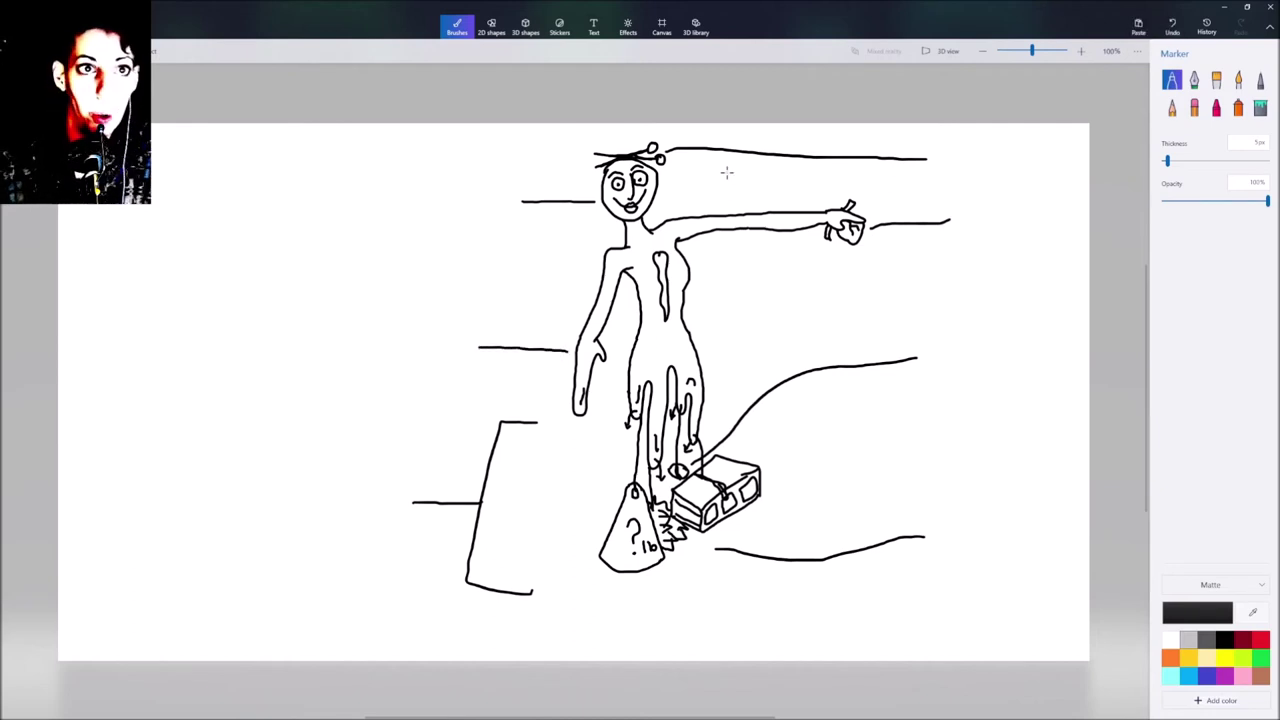
Add a 2D text label "HAIR" in bold Consolas, size 16, at the end of the top right leader line
left_click(593, 27)
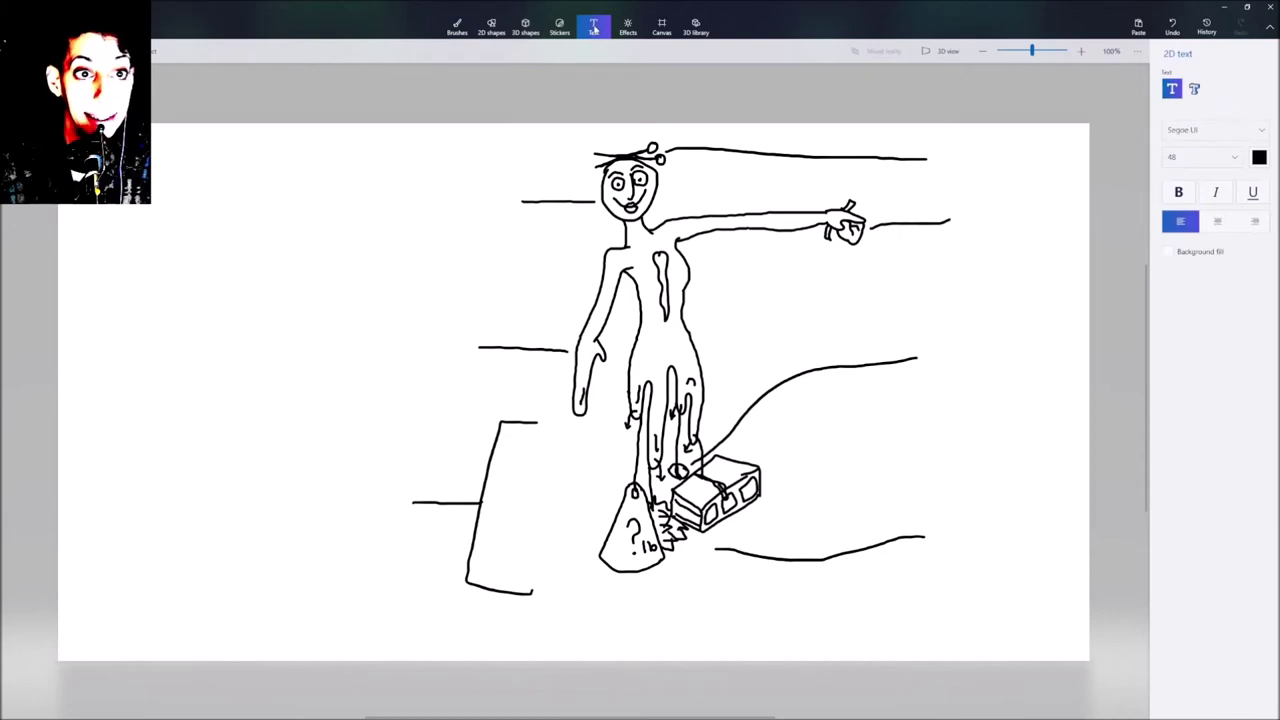
left_click(927, 157)
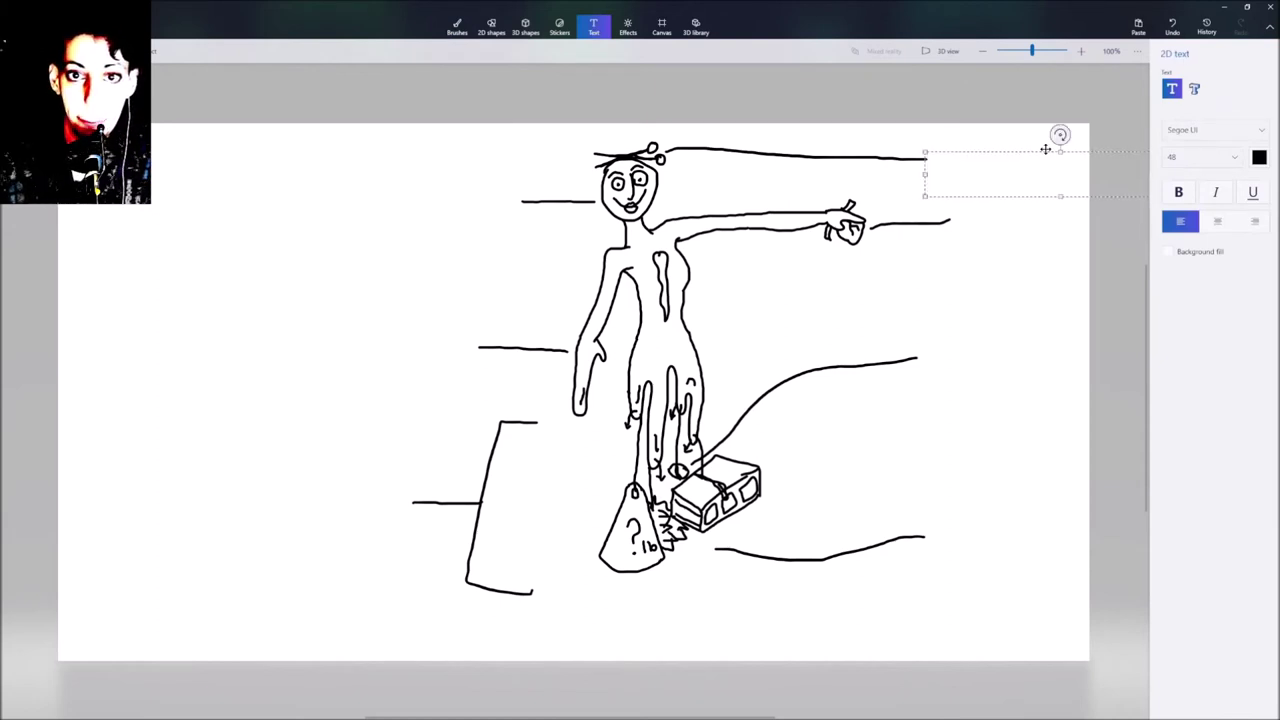
left_click(1238, 160)
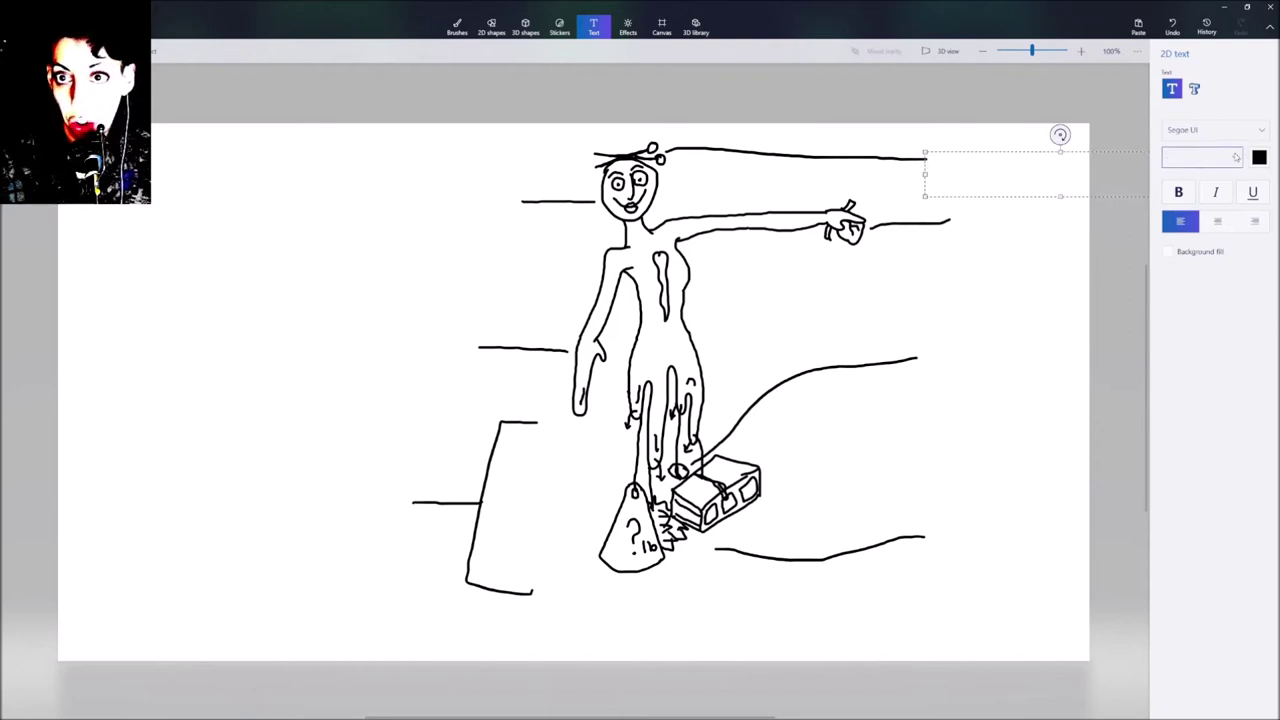
left_click(1035, 152)
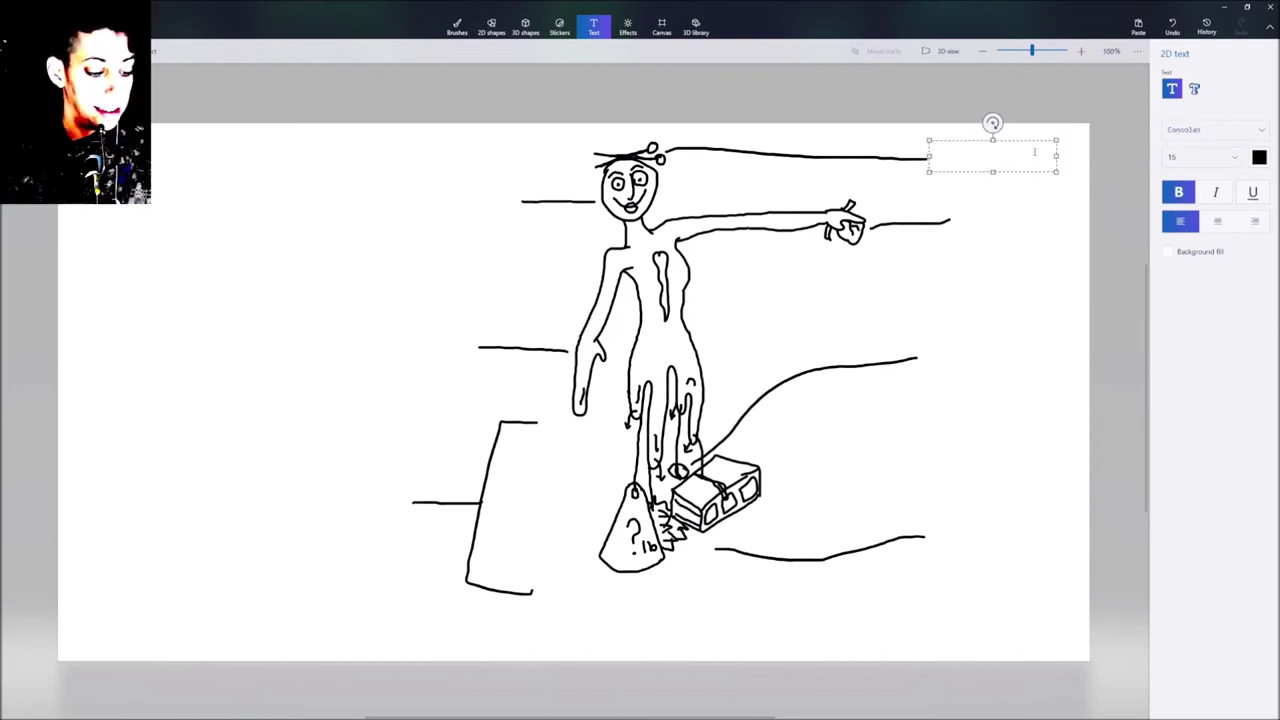
type("HAIR")
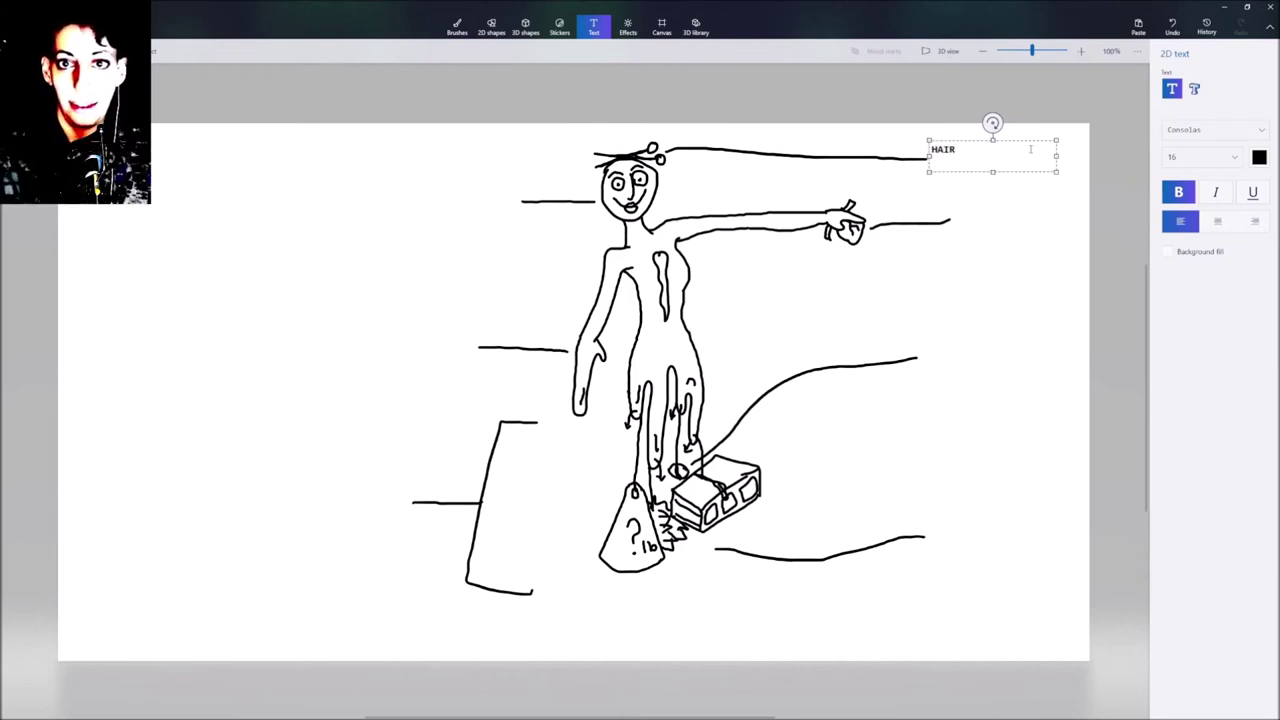
Set the "HAIR" label's font size to 20 and position it slightly lower beside its leader line
key("ctrl+a")
left_click(1200, 157)
type("20")
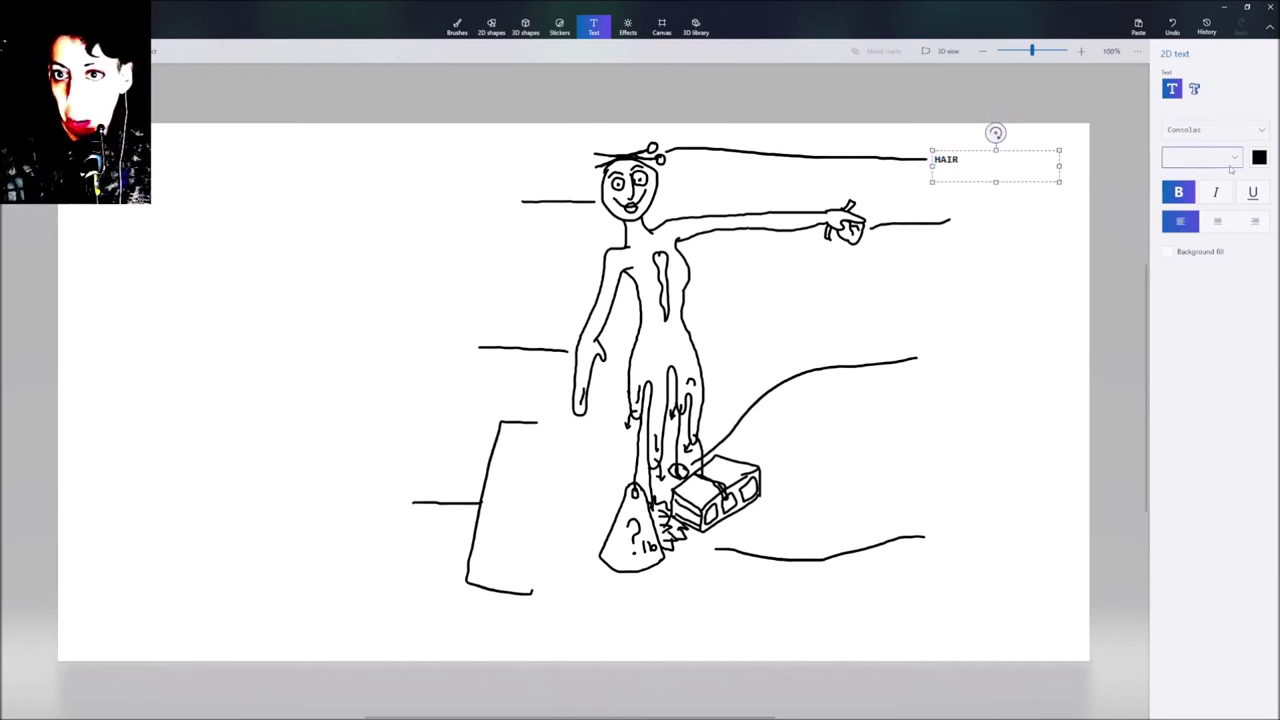
key("Return")
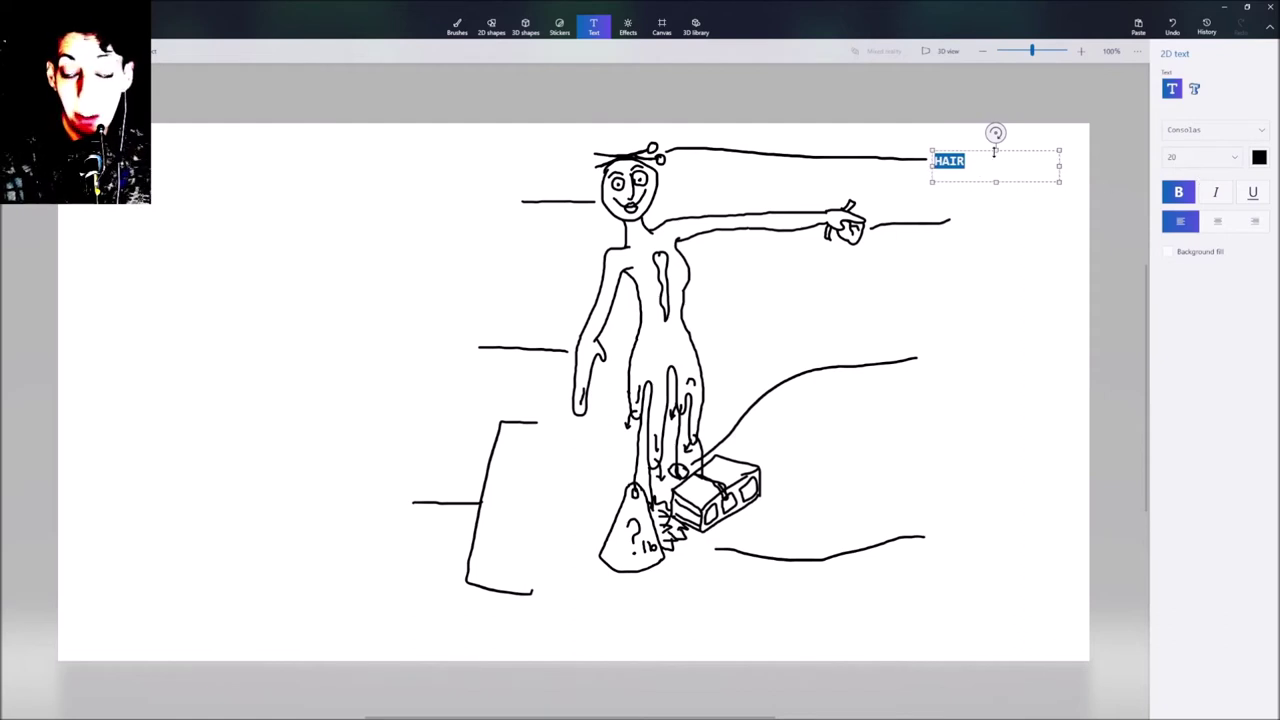
Add the text label "HEART (FOR SON)" at the end of the outstretched hand's leader line and widen its box to fit one line
left_click(955, 138)
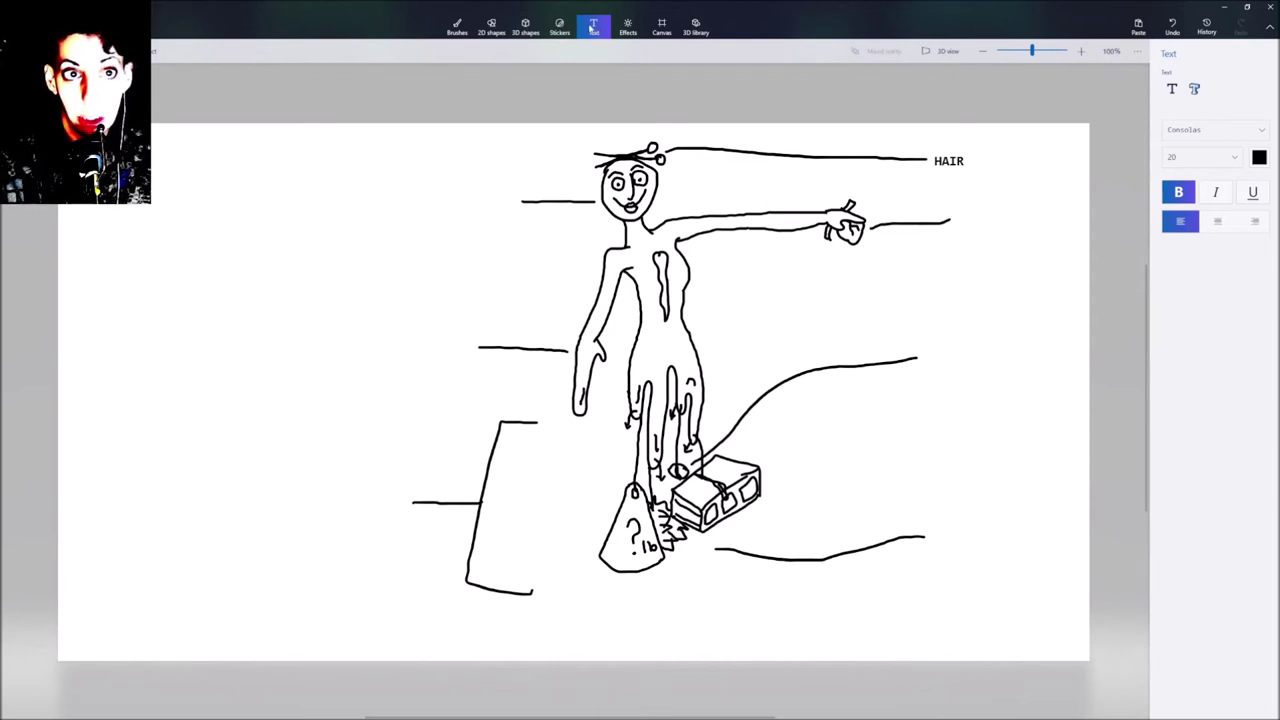
left_click(958, 214)
type("HEAR")
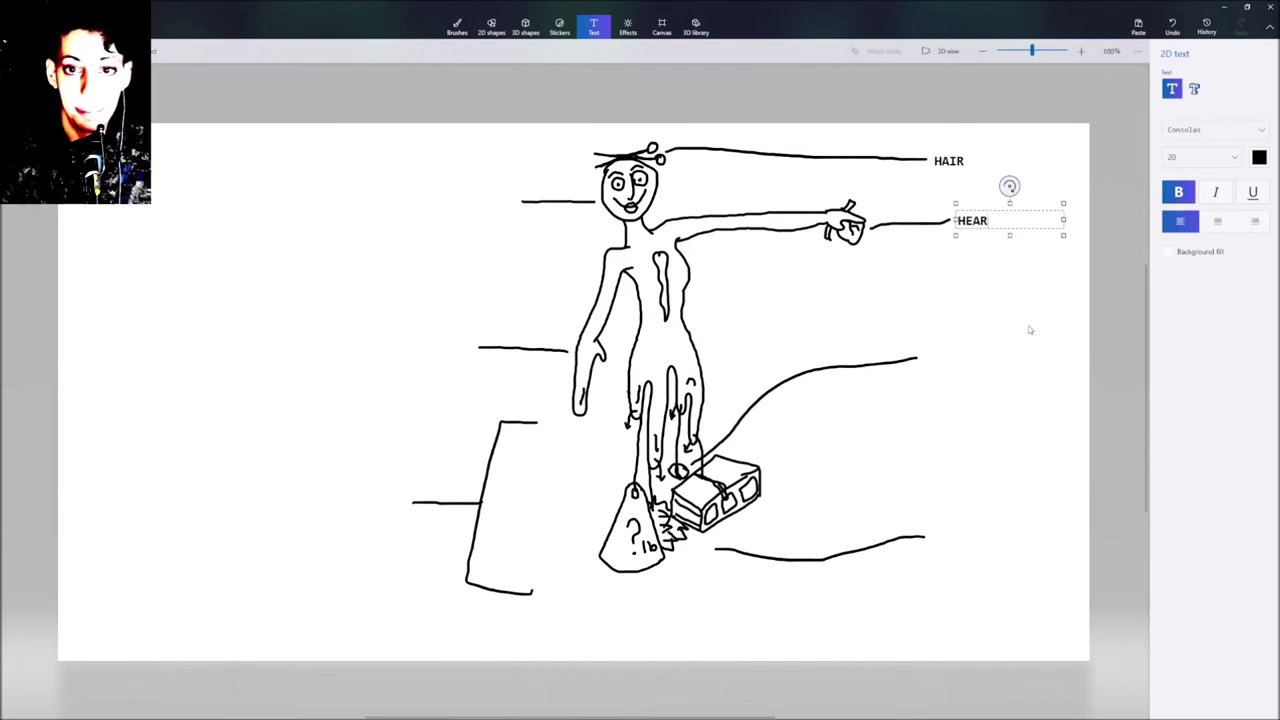
type("T (FOR SON)")
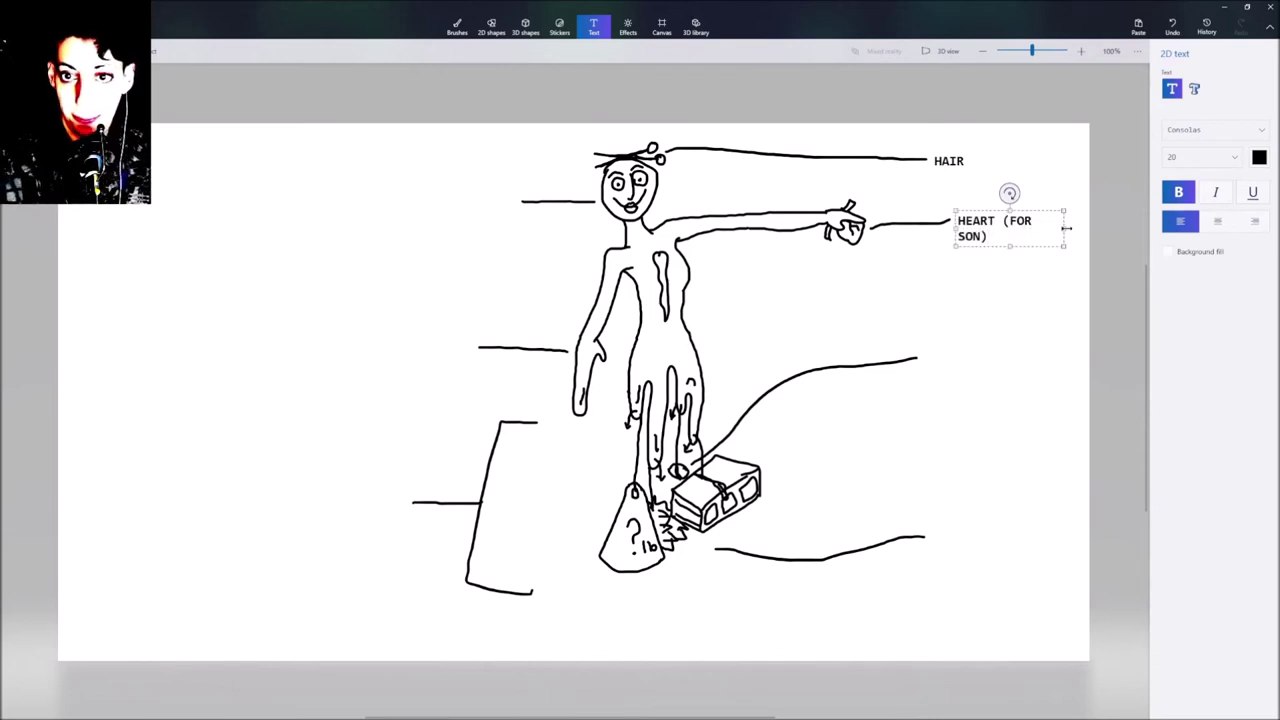
left_click_drag(1066, 228, 1088, 229)
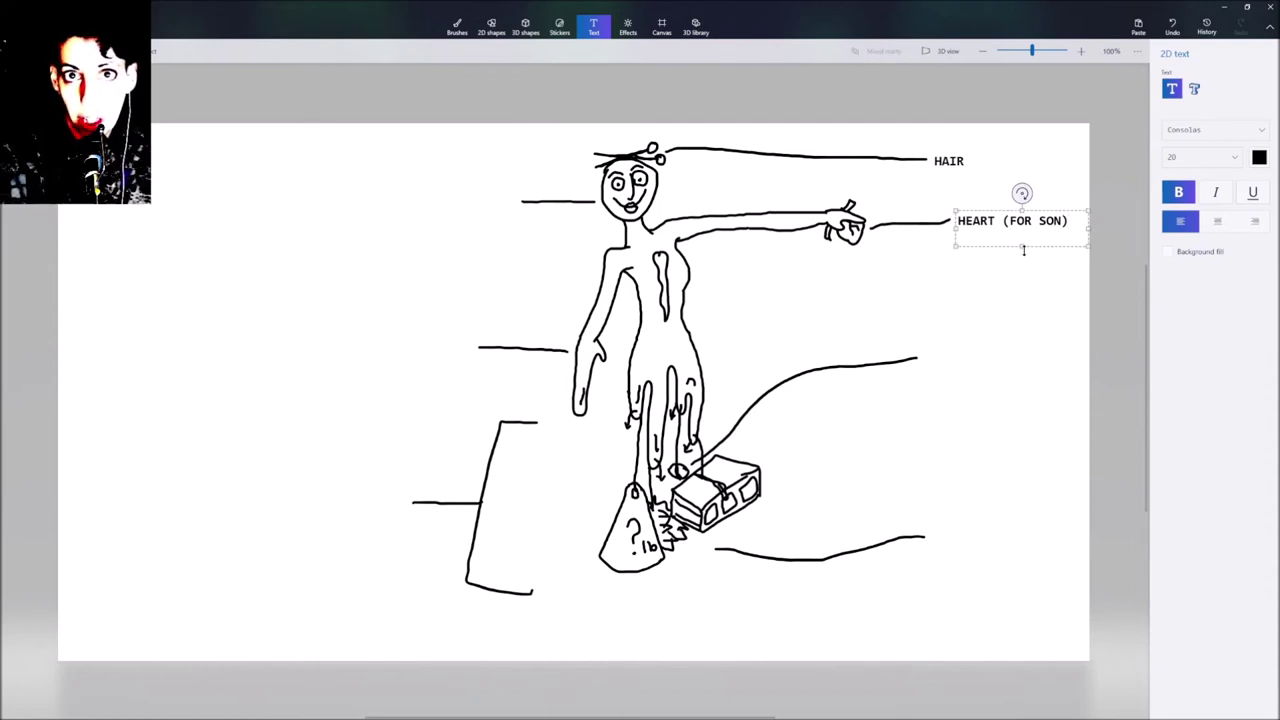
Label the ball's leader line "EGG WITH FIREWORKS INSIDE (DO NOT CRACK UNLESS YOU WANT TO RUIN YOUR DAY)" and widen the text box
left_click(920, 355)
type("EGG WITH FI")
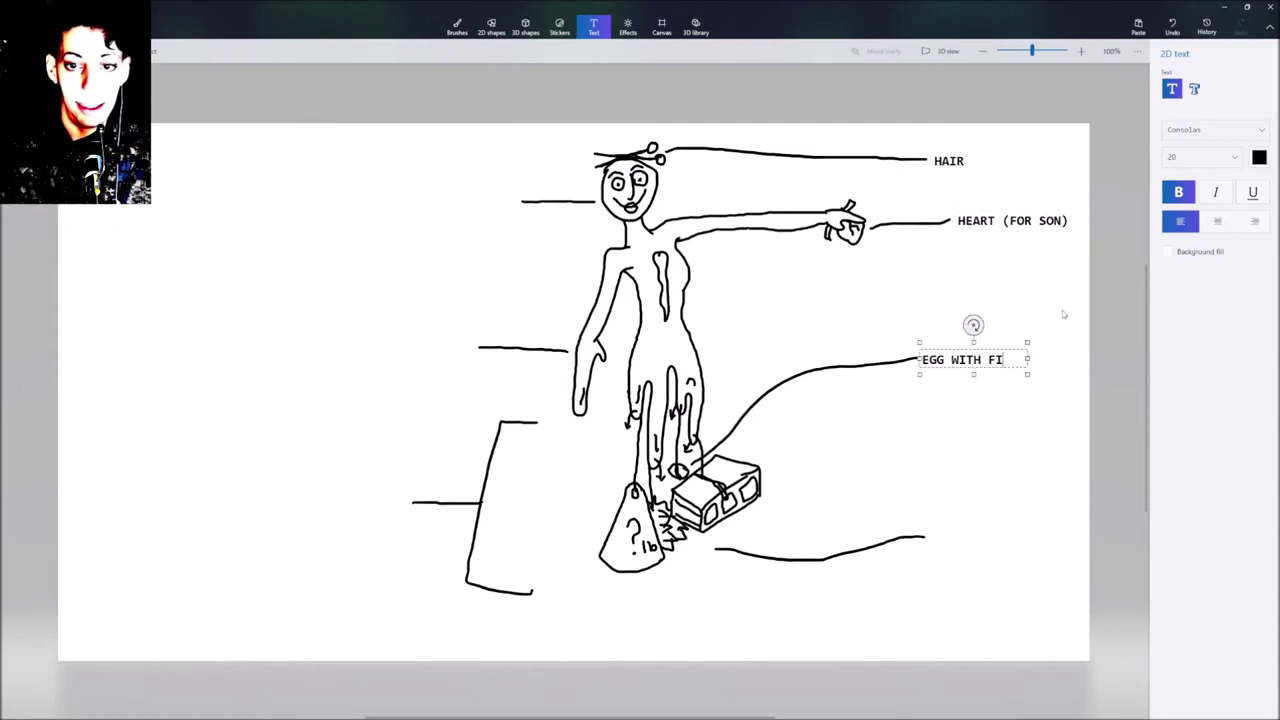
type("REWORKS INSIDE (DO NOT")
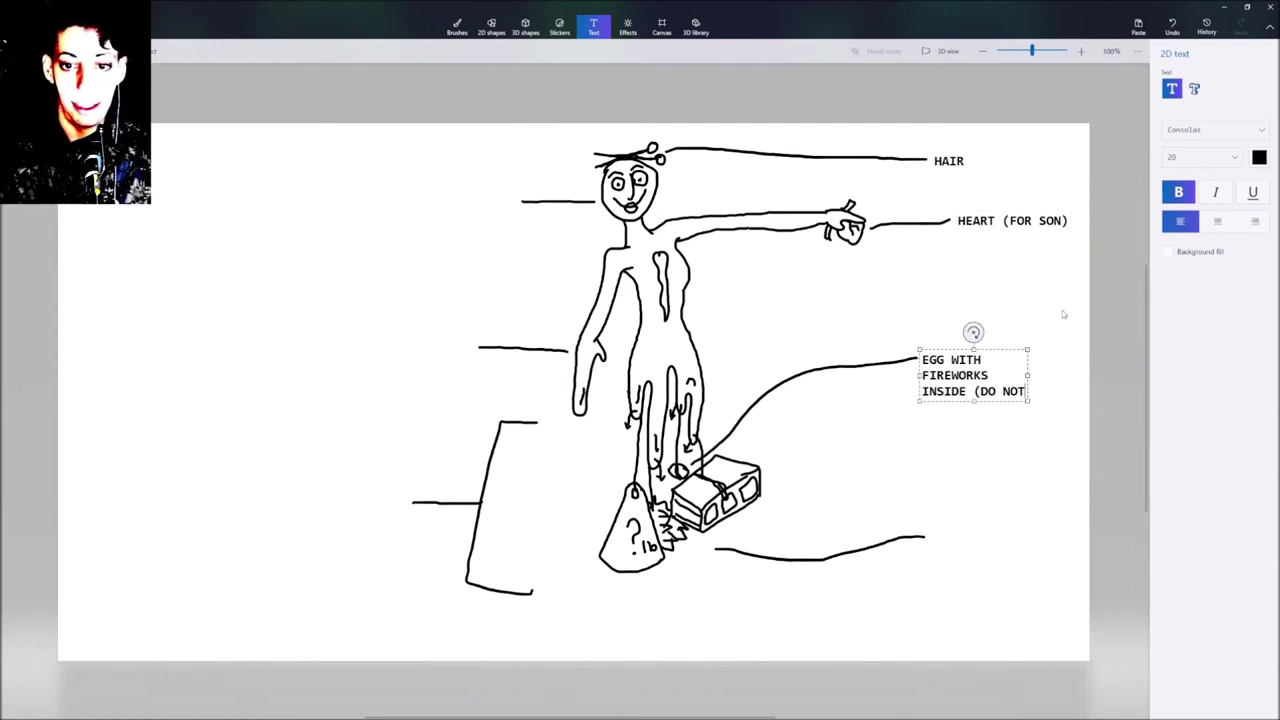
type(" CRACK UNLESS YOU WANT")
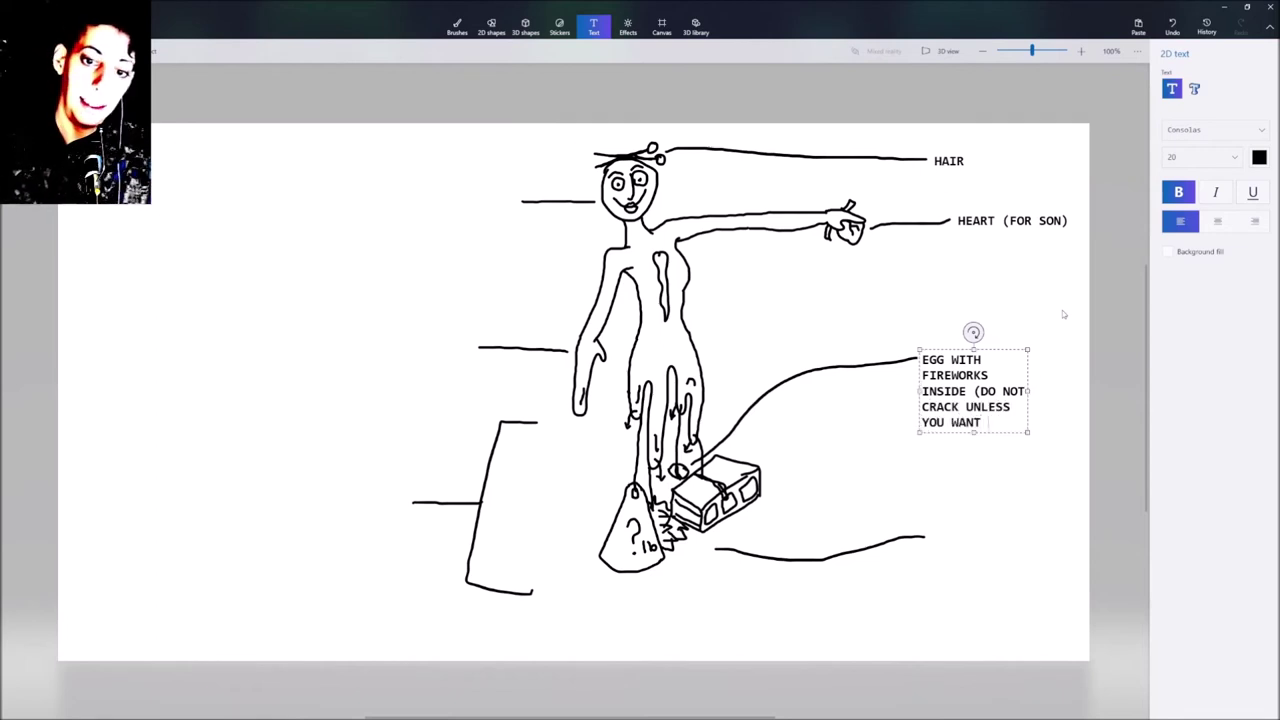
type(" TO RUIN YOUR DAY)")
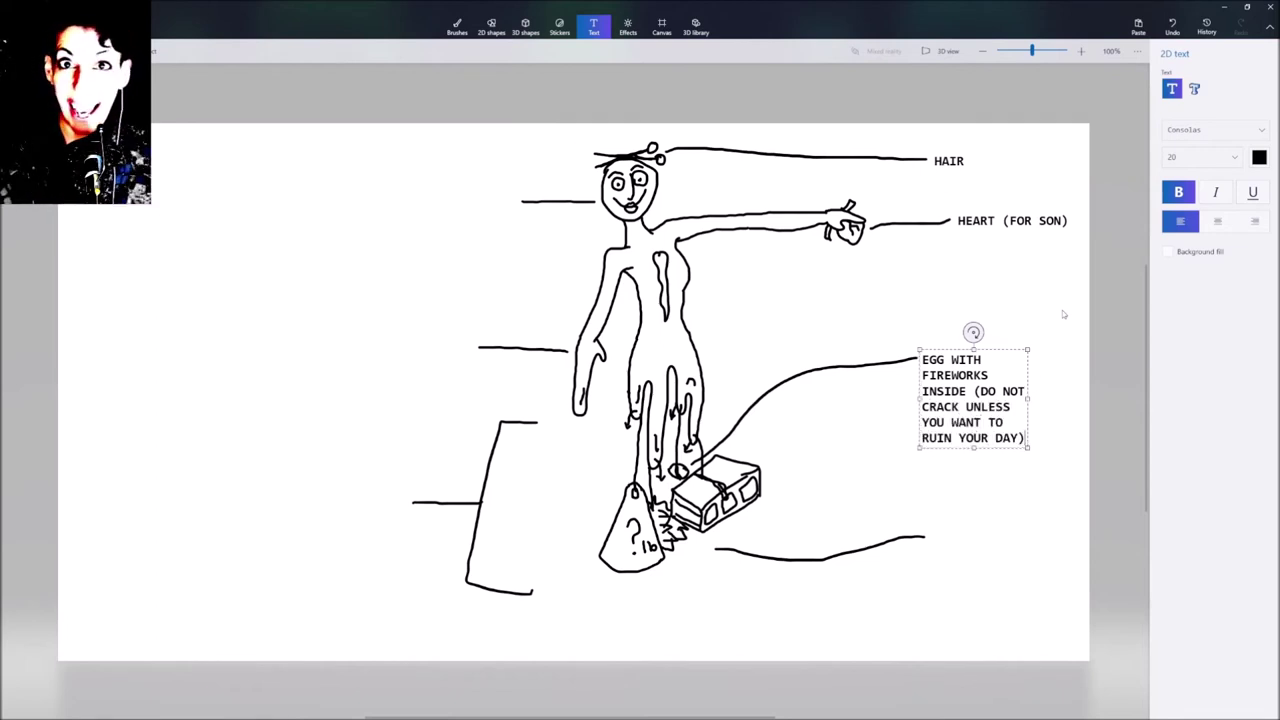
left_click_drag(1029, 398, 1074, 397)
Add the label "MACE FOR EXTRA FUN!" at the end of the lowest leader line and widen its box to fit one line
left_click_drag(930, 530, 1040, 560)
type("MACE FOR EXT")
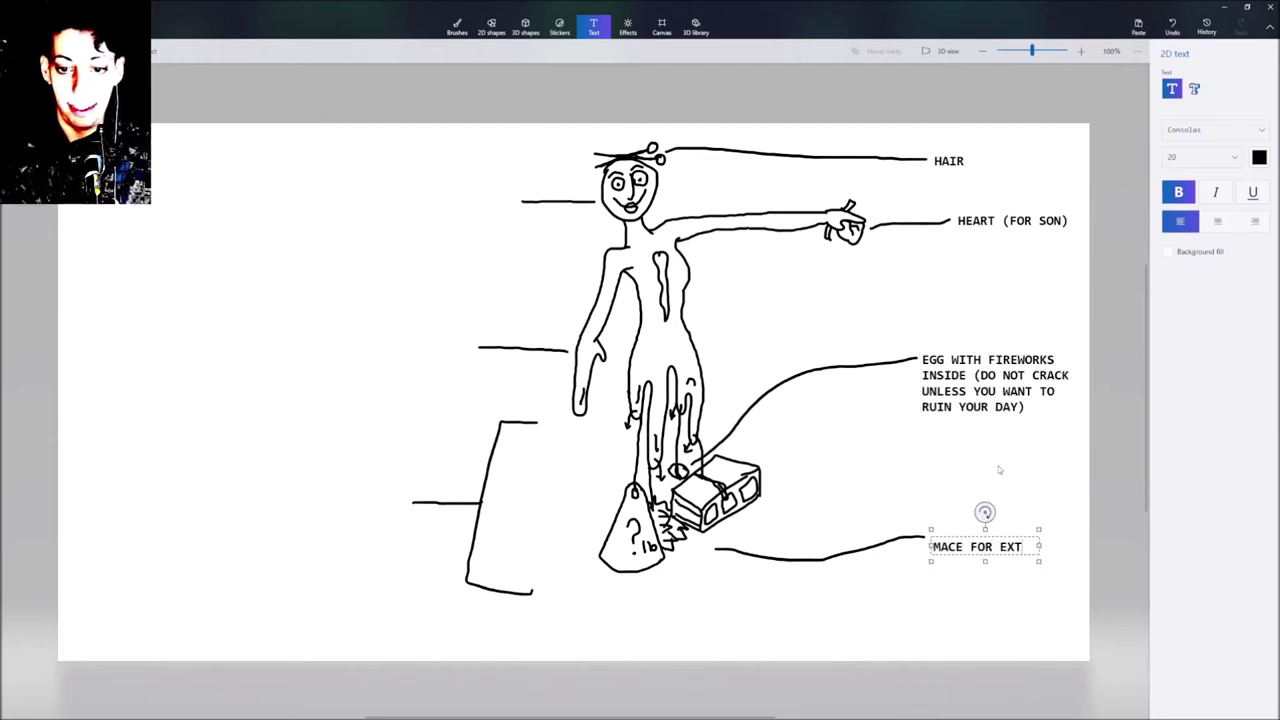
type("RA FUN!")
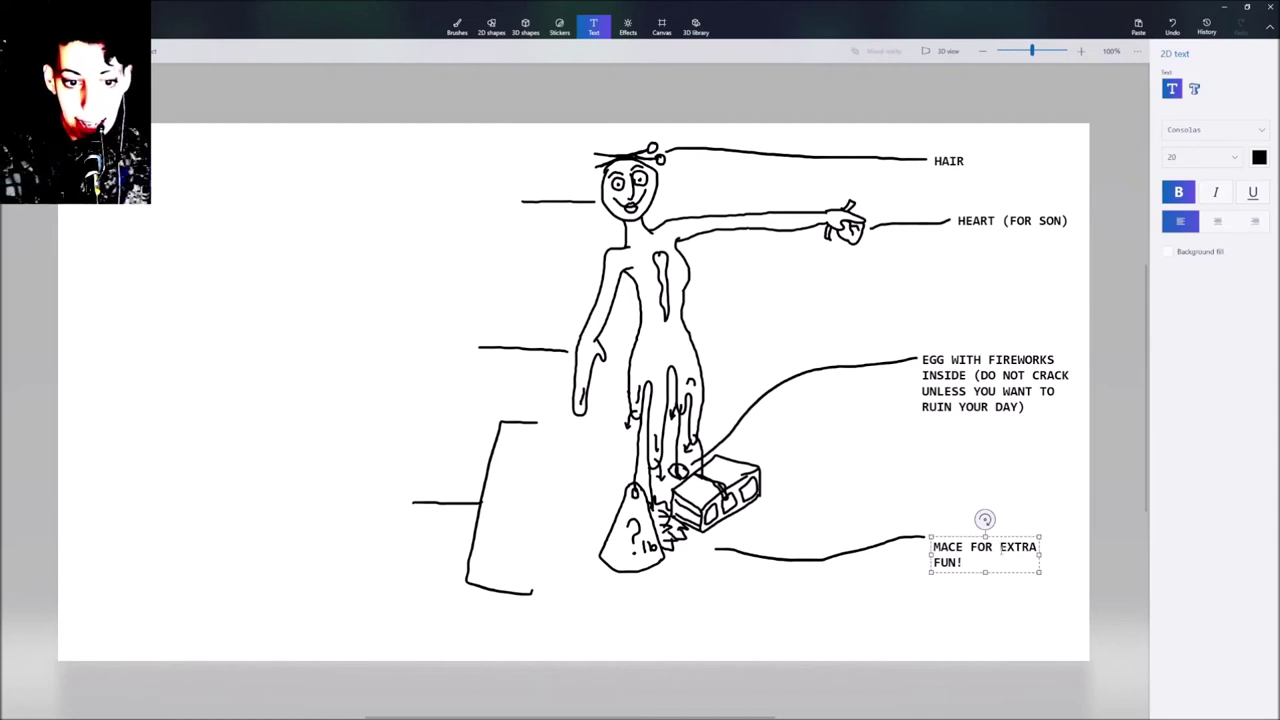
left_click_drag(1040, 554, 1086, 551)
Add the label "SMILE :)" beside the head's leader line and narrow its box so the text sits closer to the line
left_click_drag(401, 194, 509, 224)
type("SMILE :)")
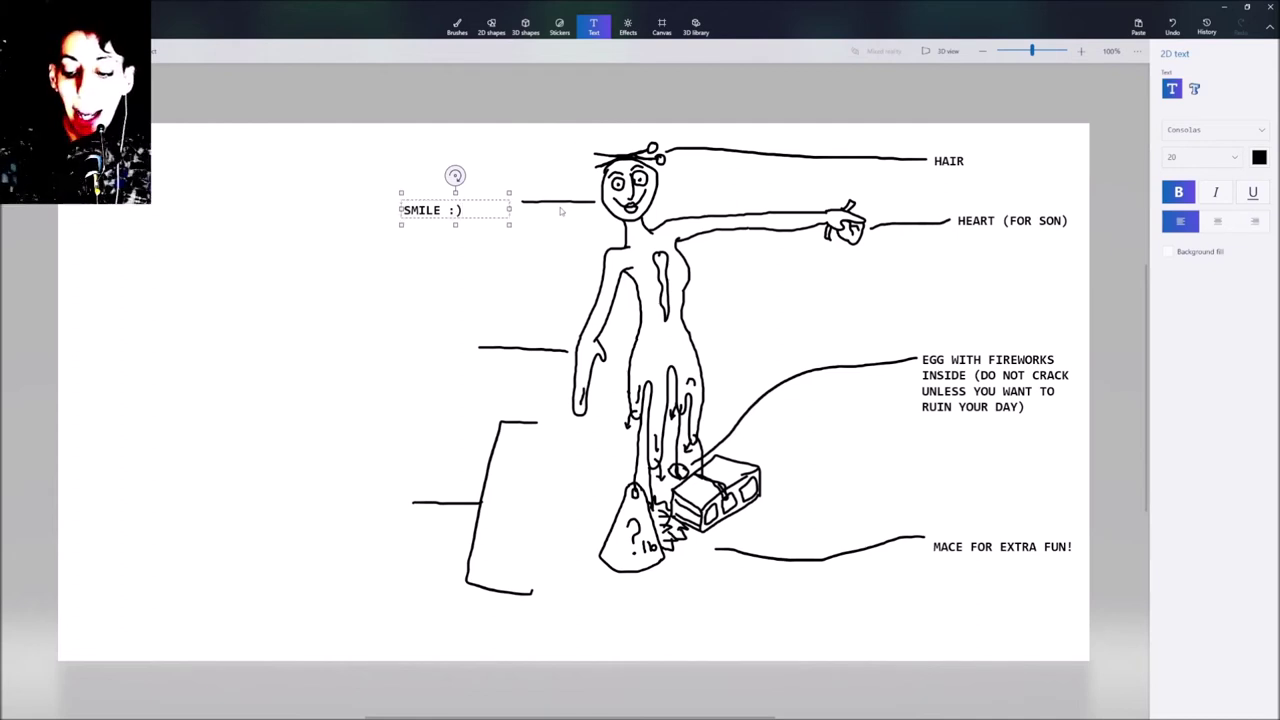
left_click_drag(396, 209, 428, 209)
Add the lowercase label "i'm tired" beside the lowered arm's leader line and narrow its box so the text sits closer to the line
left_click(356, 338)
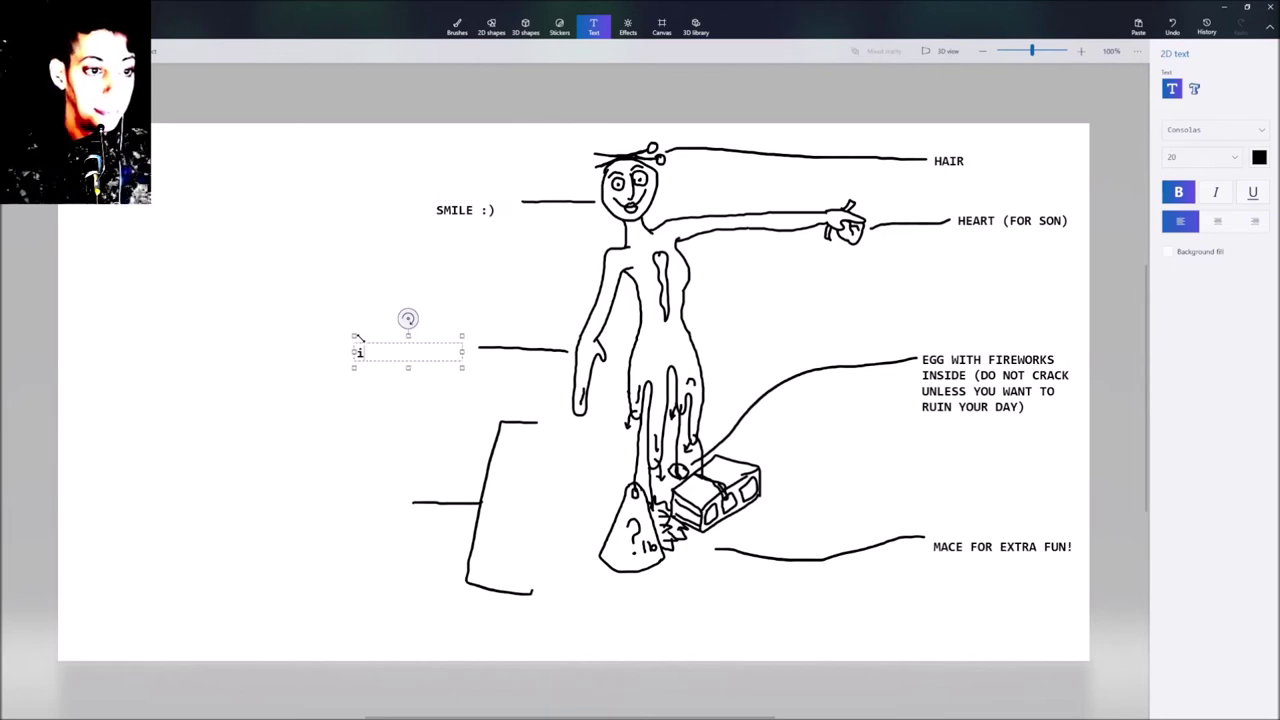
type("I'M")
key("BackSpace")
key("BackSpace")
key("BackSpace")
type("i'm tired")
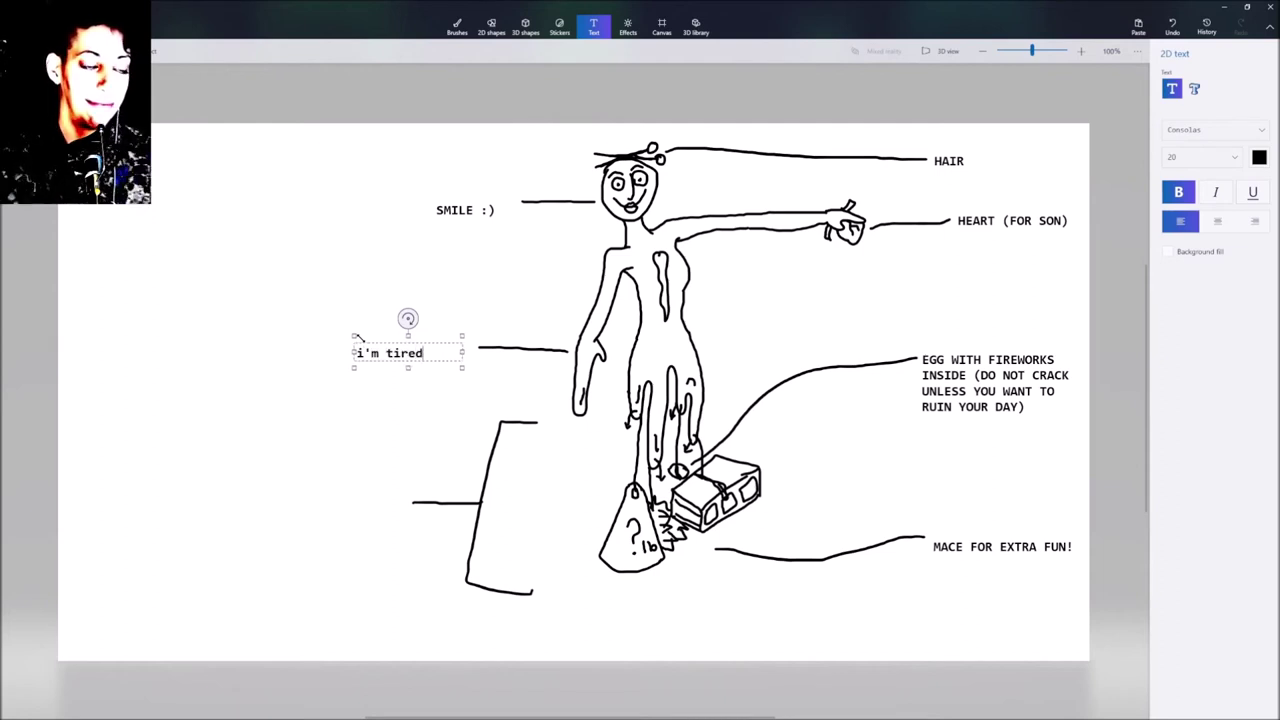
left_click_drag(354, 352, 387, 353)
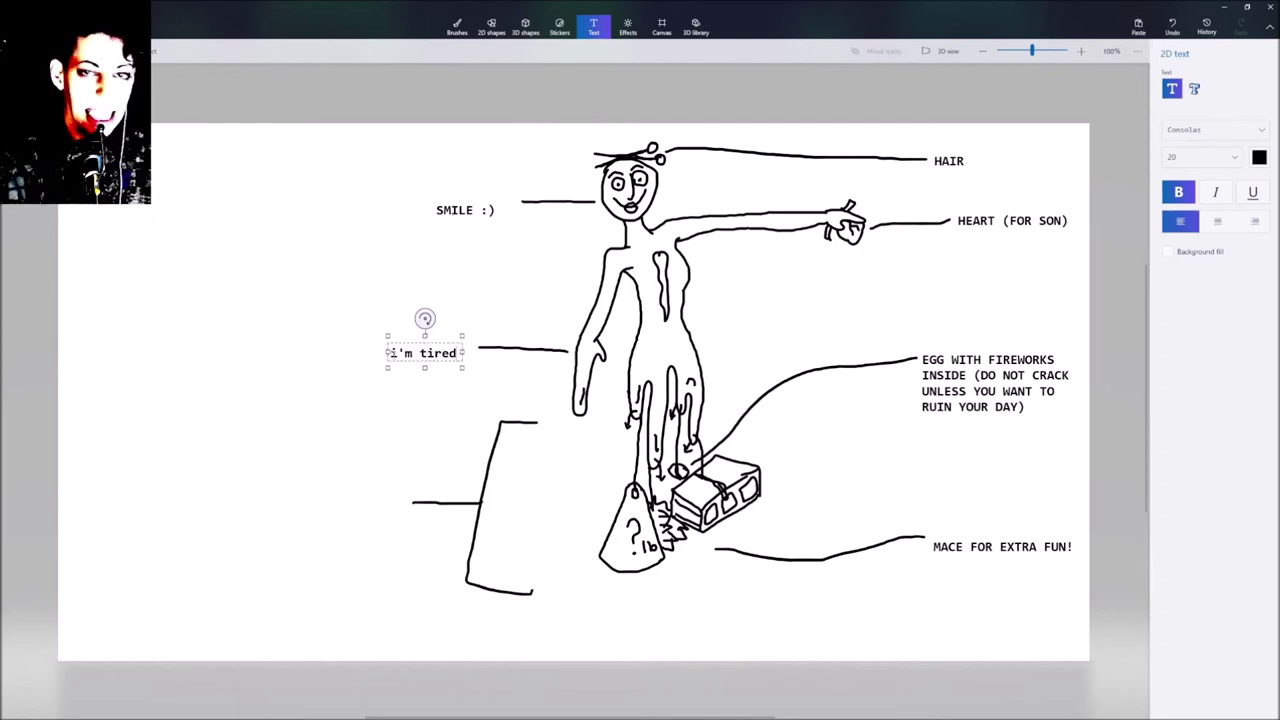
left_click(384, 460)
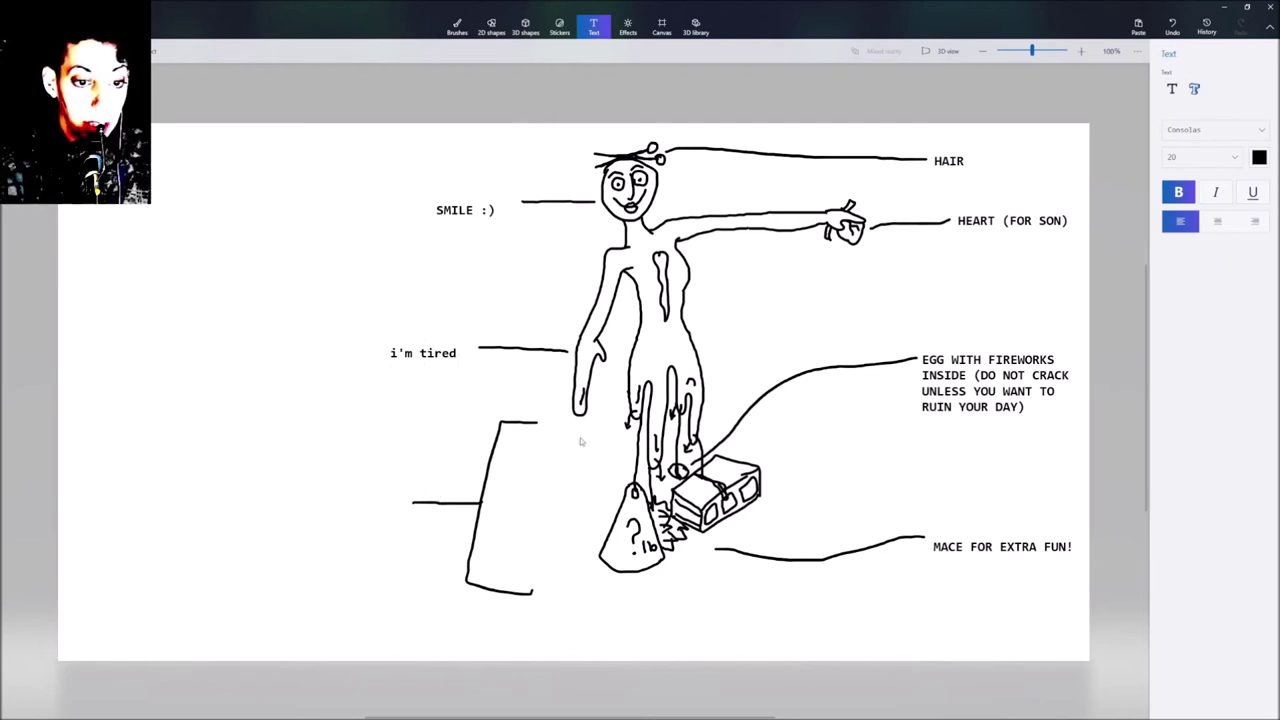
Add the label "VARYING WEIGHTS FOR EXCITING TIMES" beside the bracket's leader line
left_click(291, 491)
type("VAR")
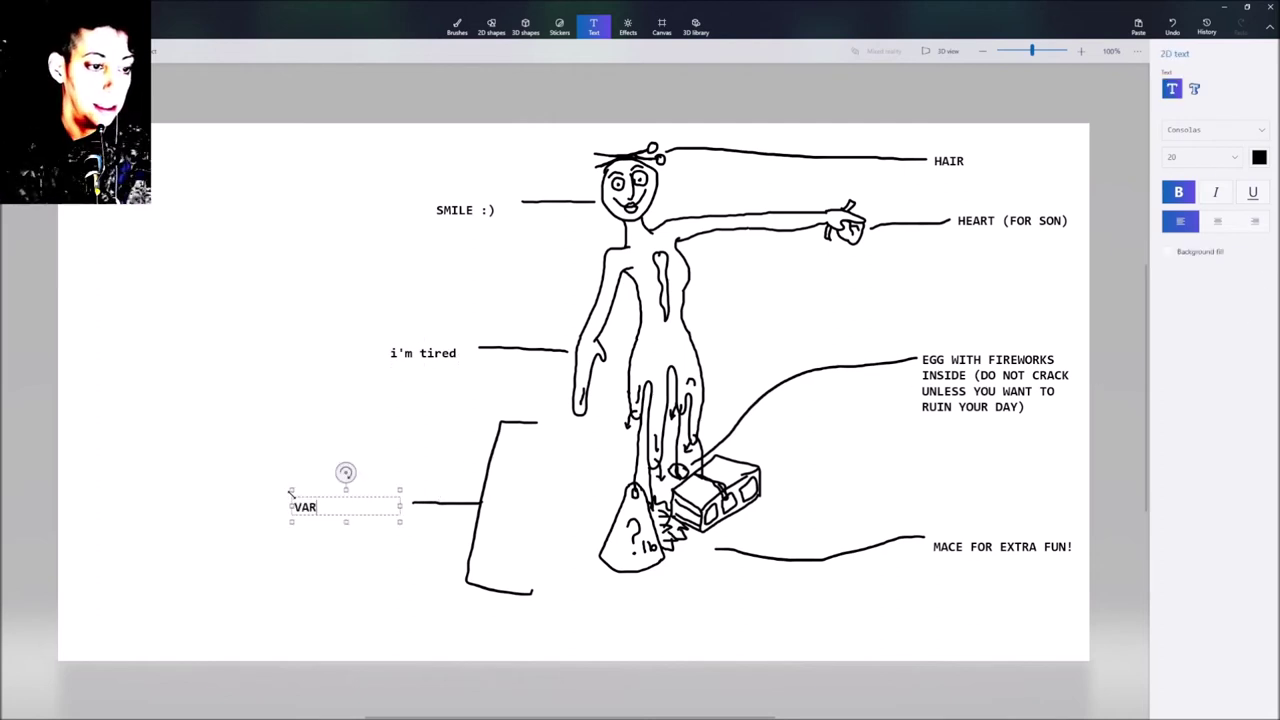
type("YING WEIGHTS FOR ")
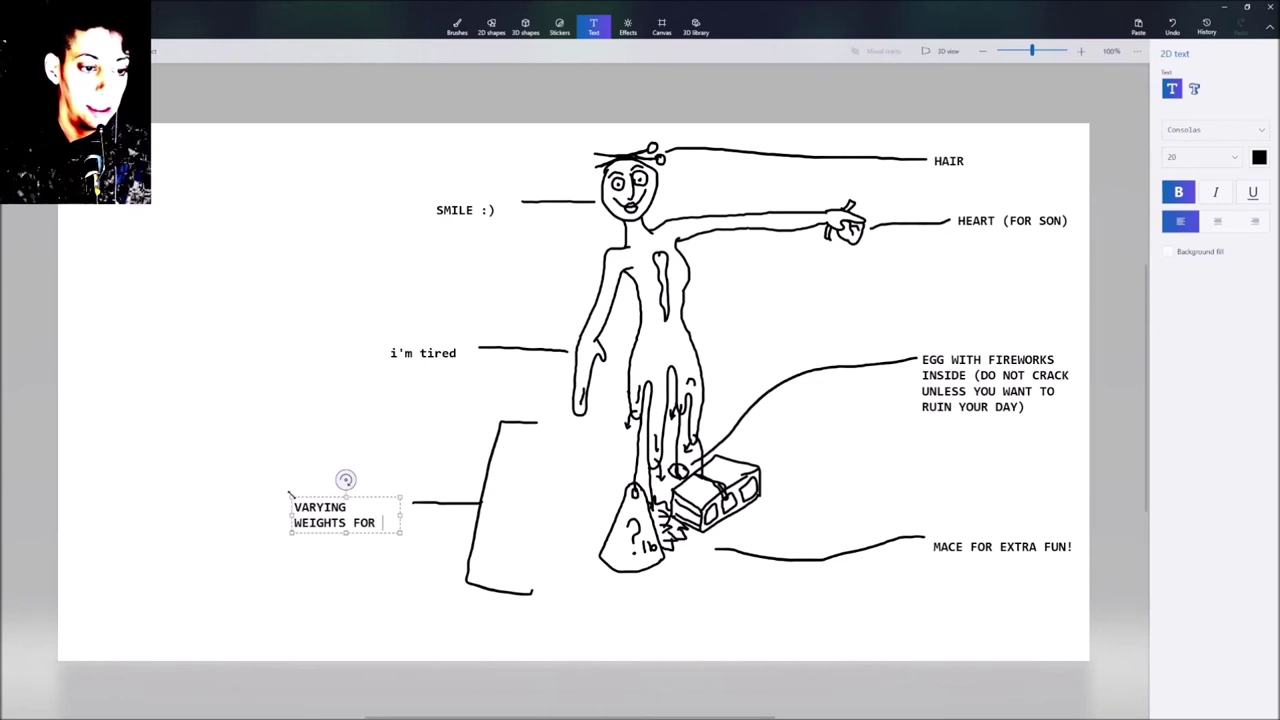
type("EXCITING TIMES AL")
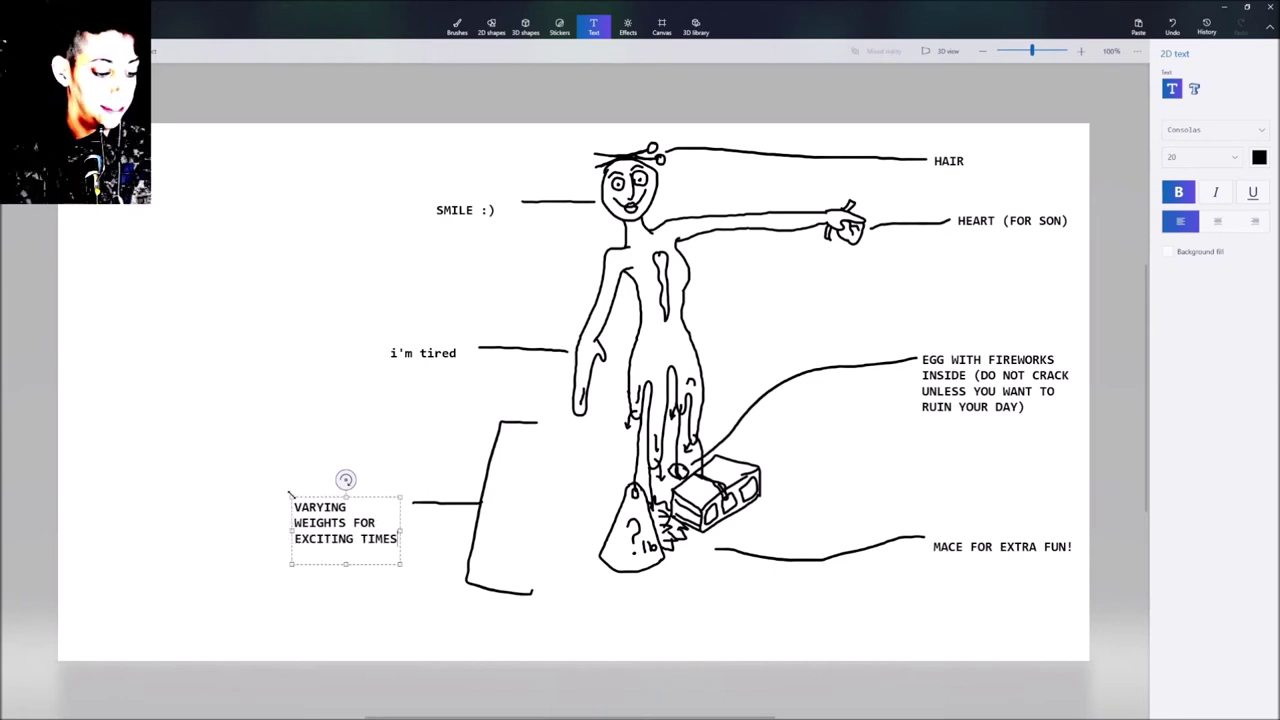